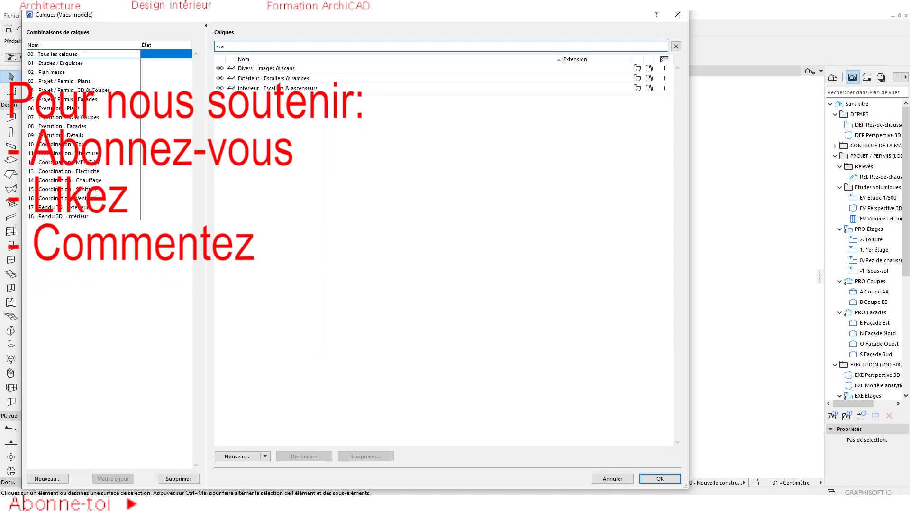
Step: Hide the "Divers - Images & scans" layer and apply the layer settings
left_click(220, 70)
key("Return")
scroll(395, 300, "up", 3)
scroll(440, 262, "down", 2)
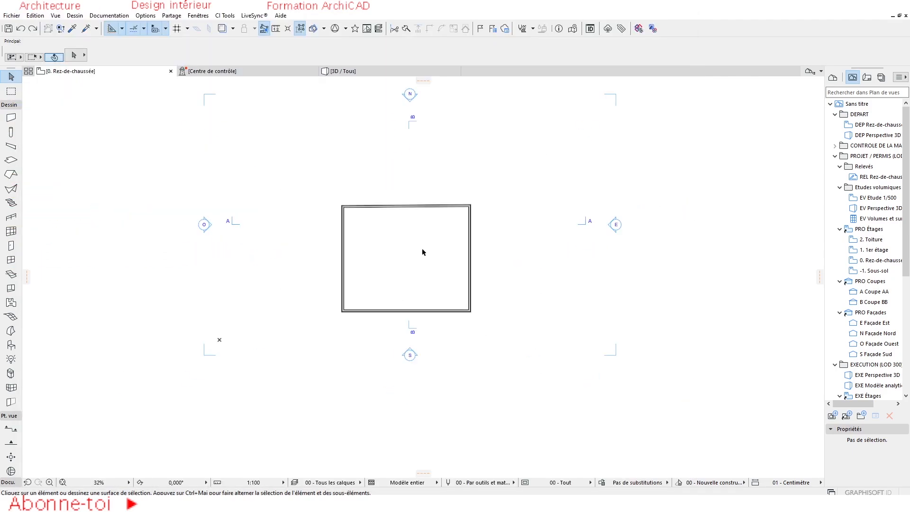
Step: Make the "Divers - Images & scans" layer visible again in the ground floor plan
left_click(108, 15)
left_click(294, 41)
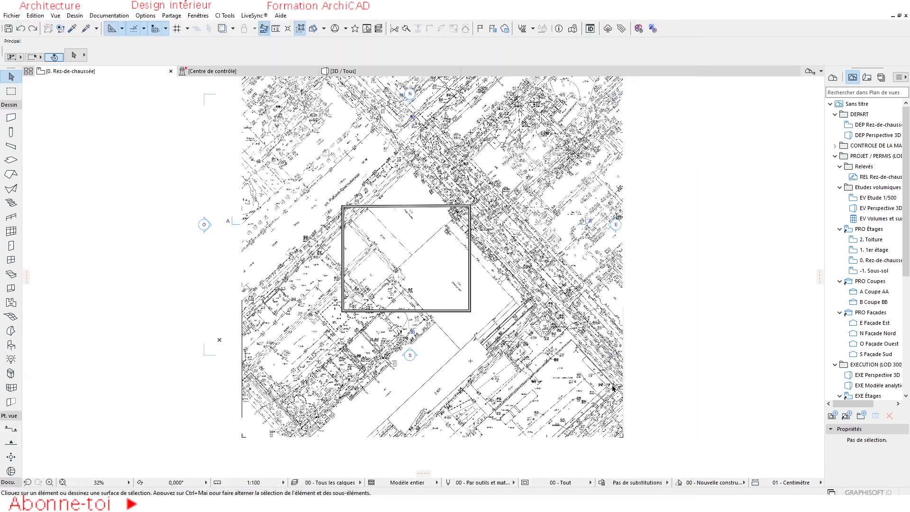
scroll(544, 402, "down", 2)
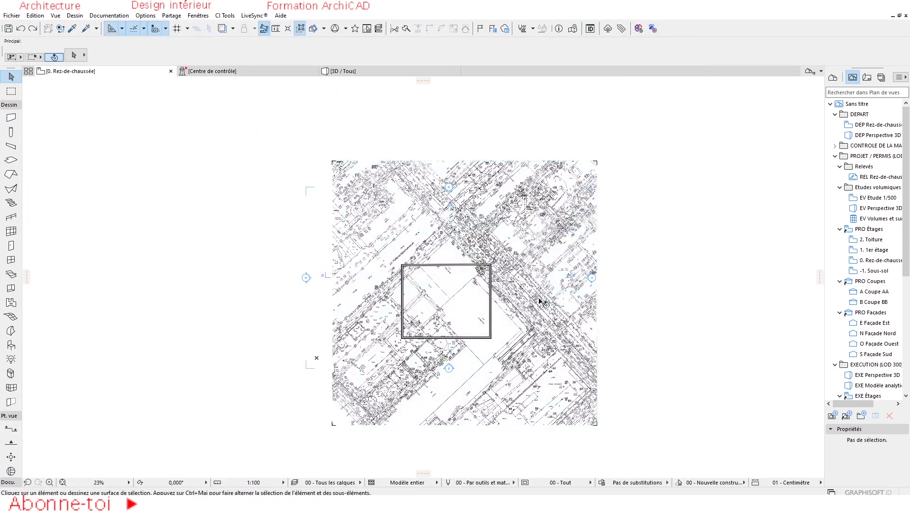
scroll(474, 322, "up", 5)
scroll(398, 268, "down", 6)
scroll(397, 252, "up", 2)
scroll(541, 282, "down", 3)
Step: Filter the layers by "scan", turn off the "Divers - Images & scans" layer and apply the setting
left_click(109, 15)
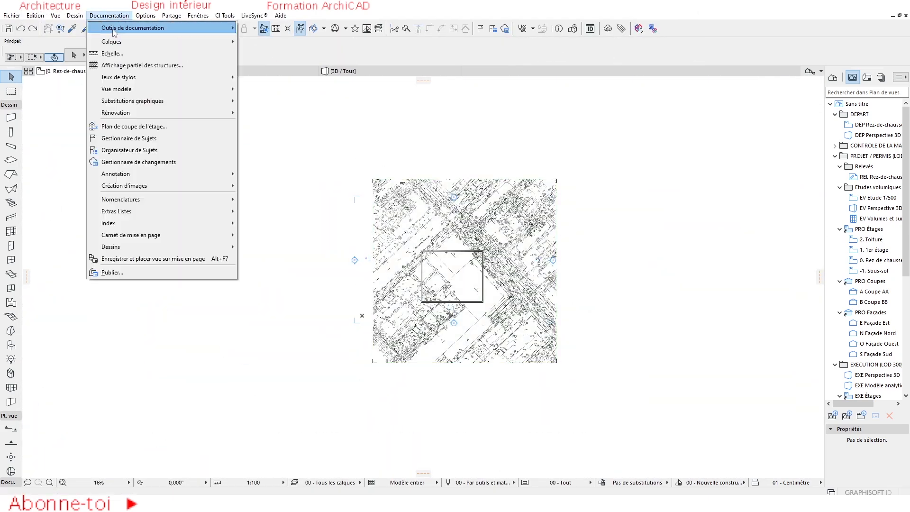
left_click(294, 41)
type("scan")
left_click(220, 69)
key("Return")
Step: Examine the site survey image on the ground floor plan, including its figure, layer and size properties
scroll(450, 282, "up", 7)
middle_click_drag(434, 209, 413, 217)
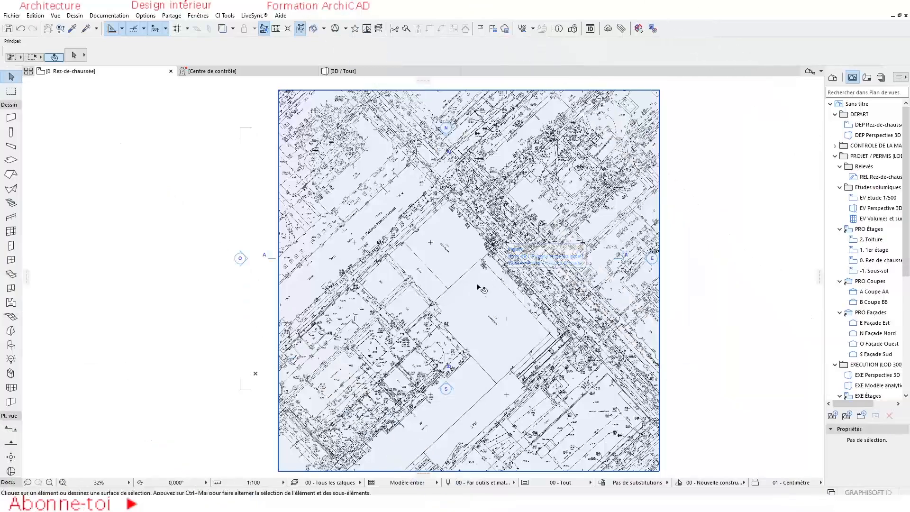
scroll(479, 283, "down", 2)
scroll(414, 291, "up", 2)
middle_click_drag(413, 291, 420, 328)
scroll(420, 328, "down", 2)
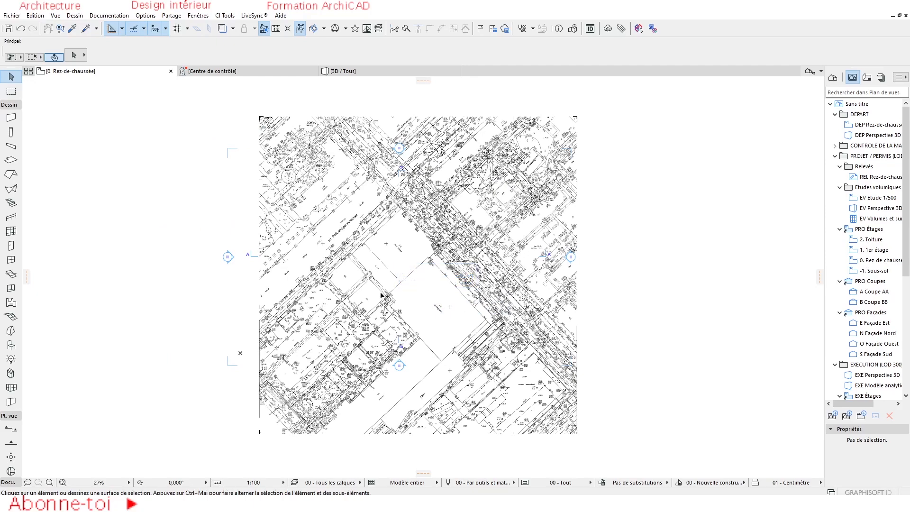
scroll(394, 257, "up", 2)
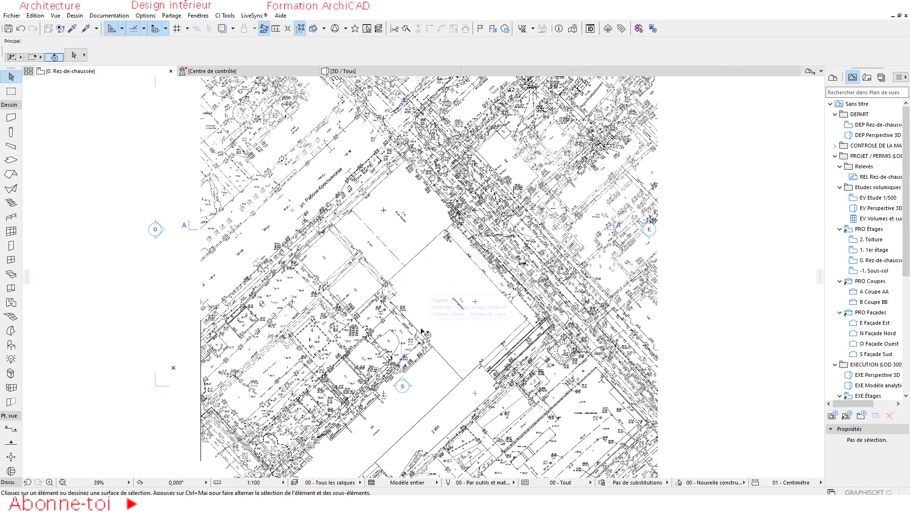
scroll(421, 330, "down", 1)
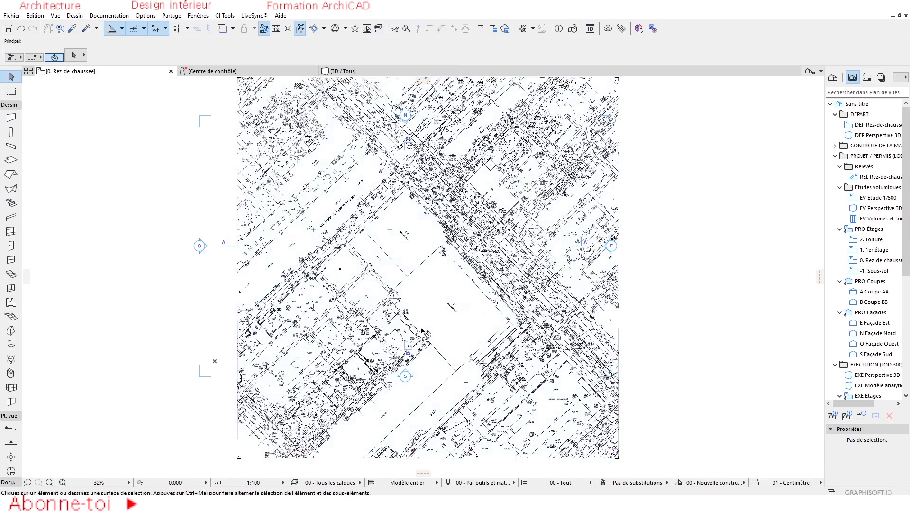
scroll(395, 307, "down", 1)
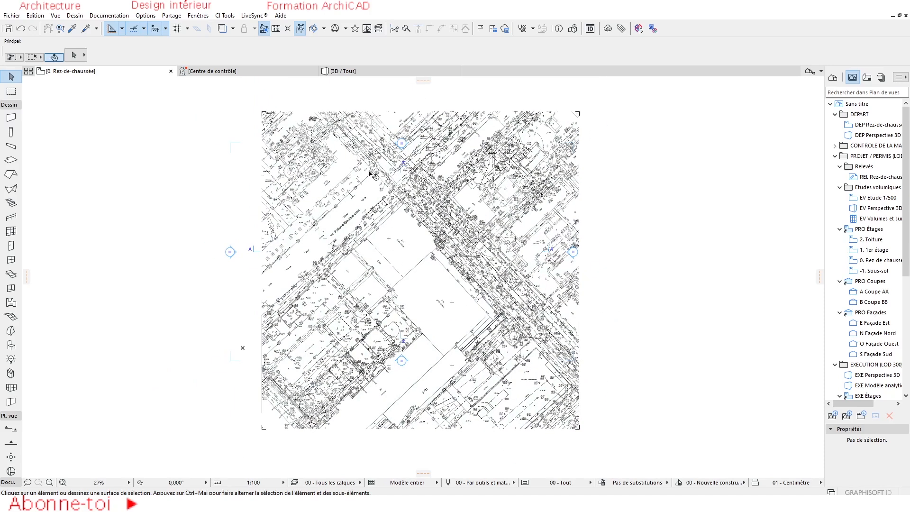
left_click(531, 138)
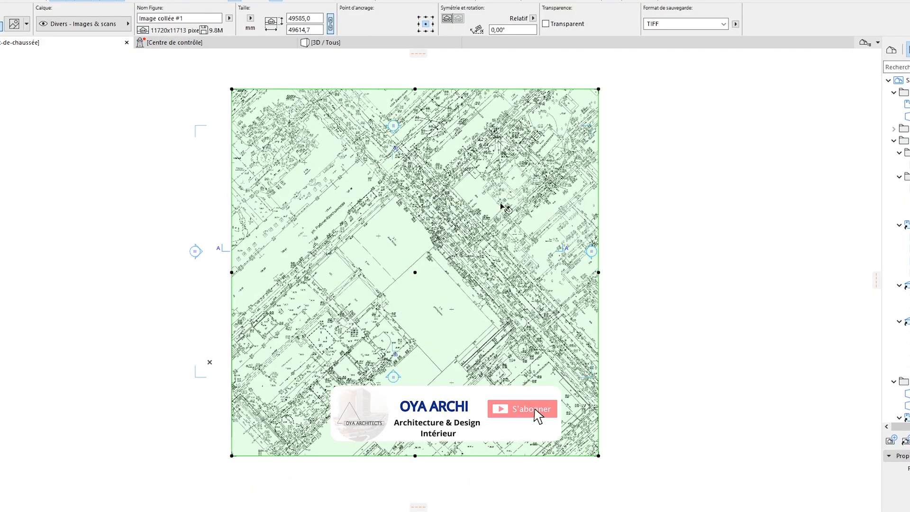
left_click(618, 116)
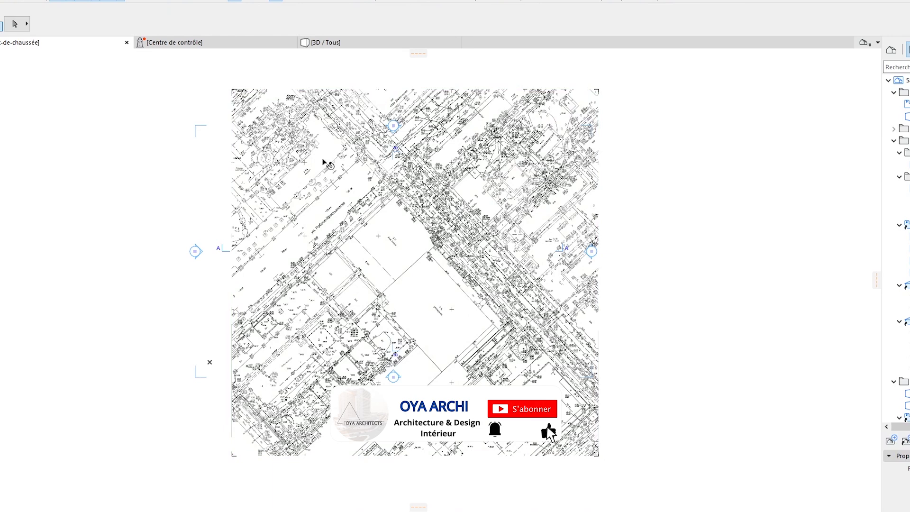
left_click(12, 15)
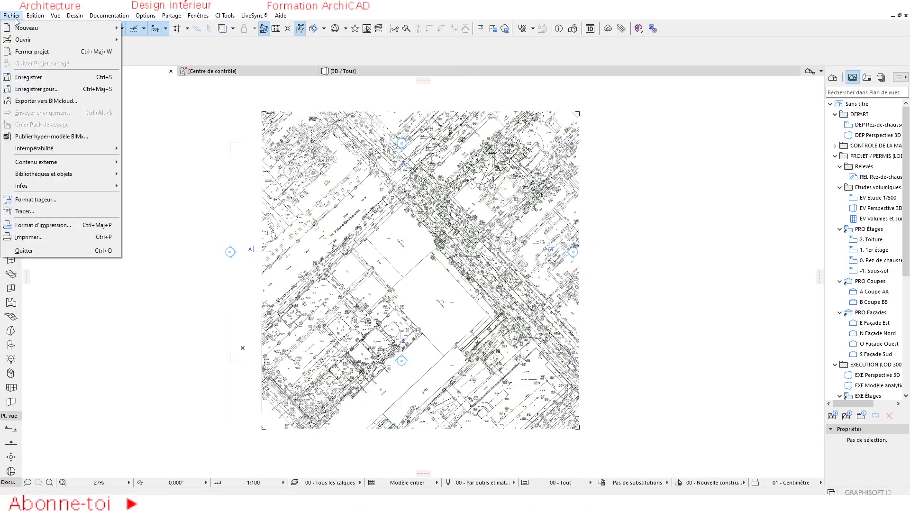
mouse_move(68, 167)
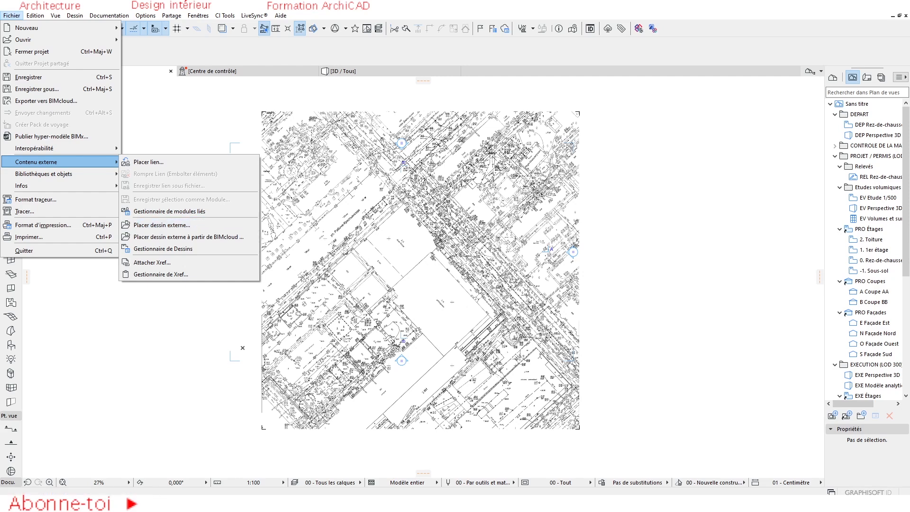
key("Escape")
key("Escape")
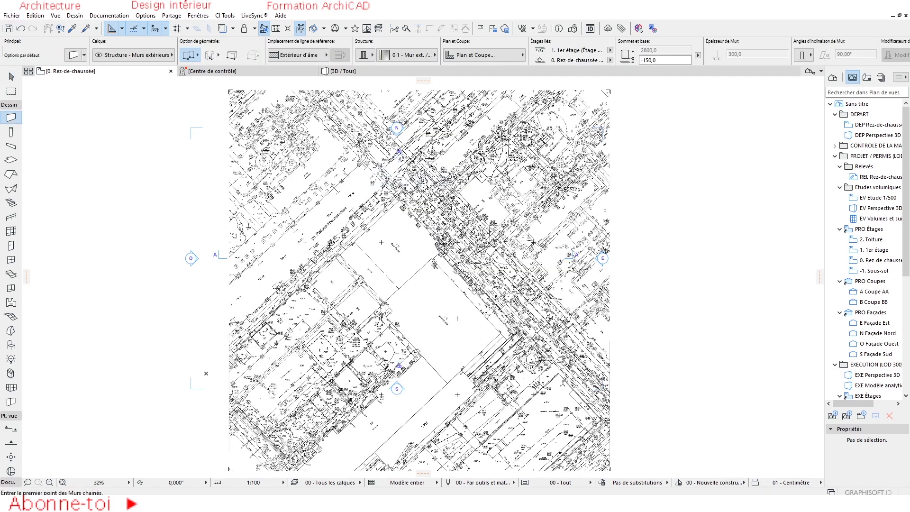
Step: Draw four chained exterior walls forming a closed rectangle over the central plots of the survey image
left_click(330, 240)
left_click(330, 345)
left_click(458, 345)
left_click(456, 239)
left_click(330, 240)
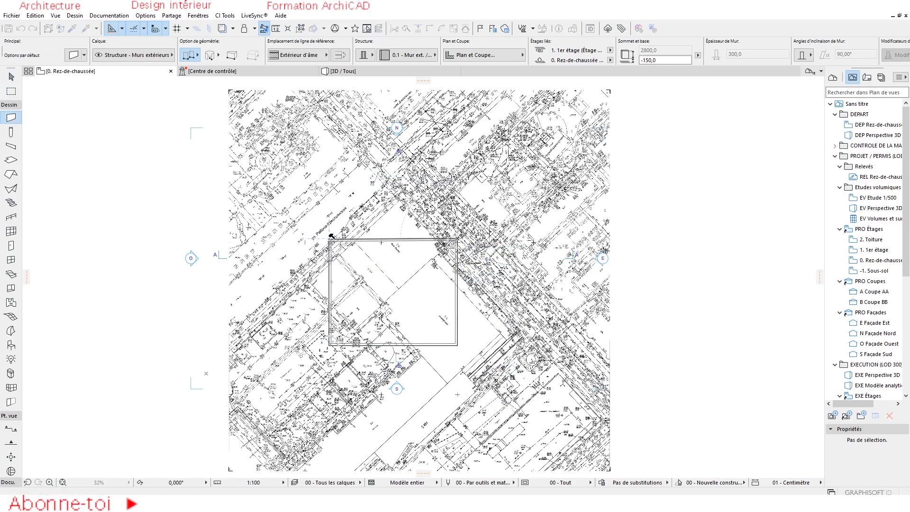
middle_click_drag(382, 298, 388, 286)
key("Escape")
Step: Delete the site survey image behind the walls, leaving the walls in place
left_click(467, 255)
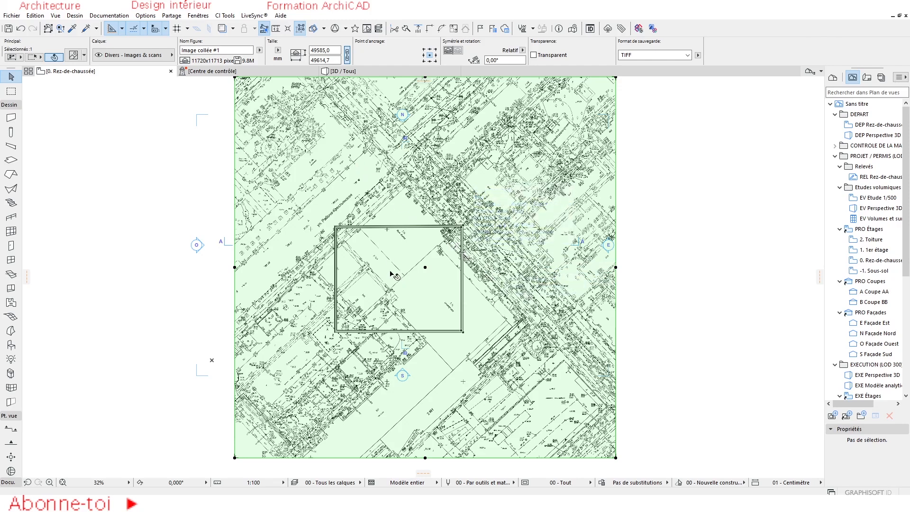
key("Delete")
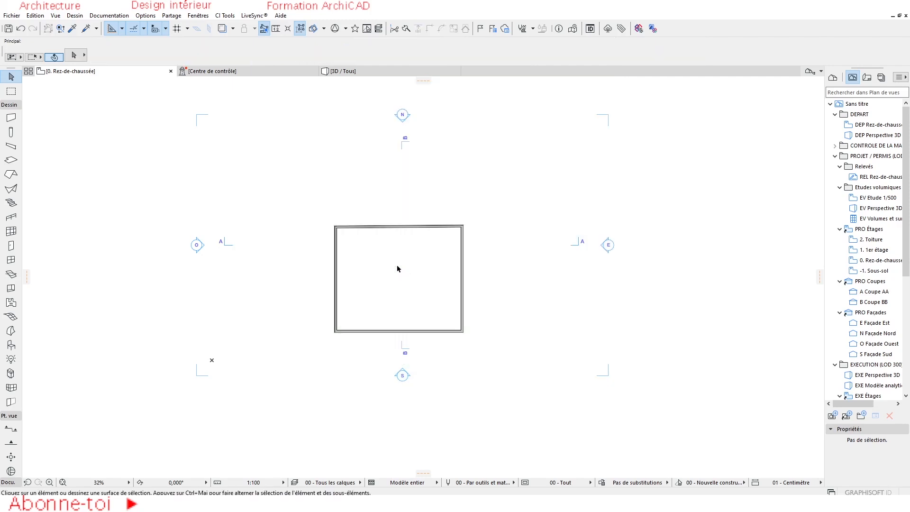
scroll(390, 275, "up", 3)
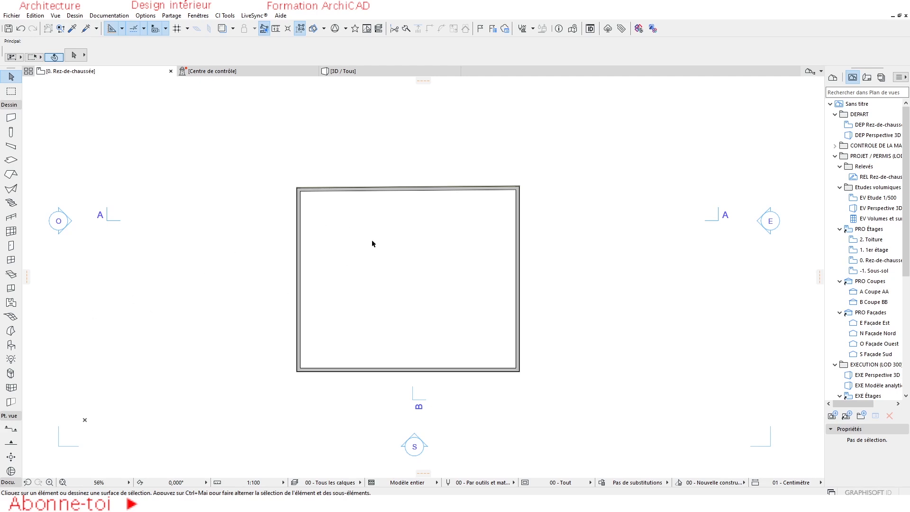
Step: Undo the deletion of the survey image on the ground floor
left_click(12, 15)
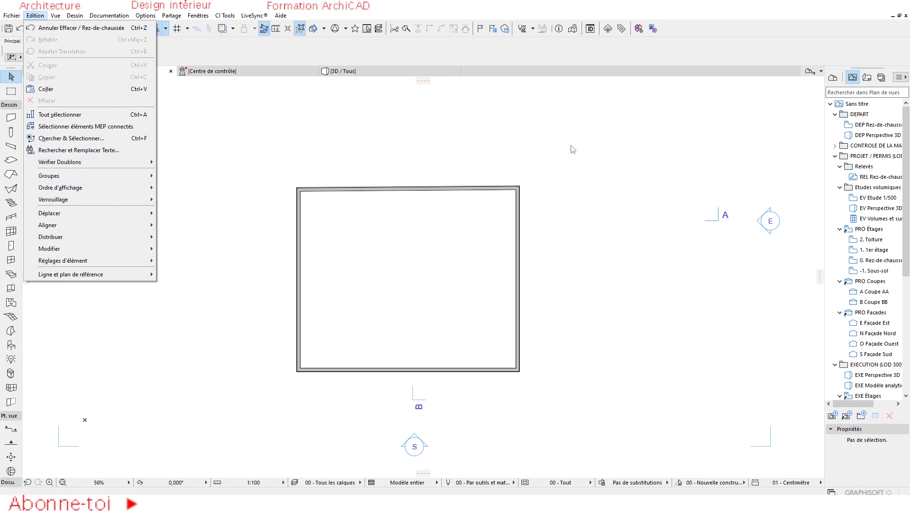
left_click(604, 194)
scroll(605, 194, "down", 3)
middle_click_drag(522, 259, 439, 259)
left_click(21, 29)
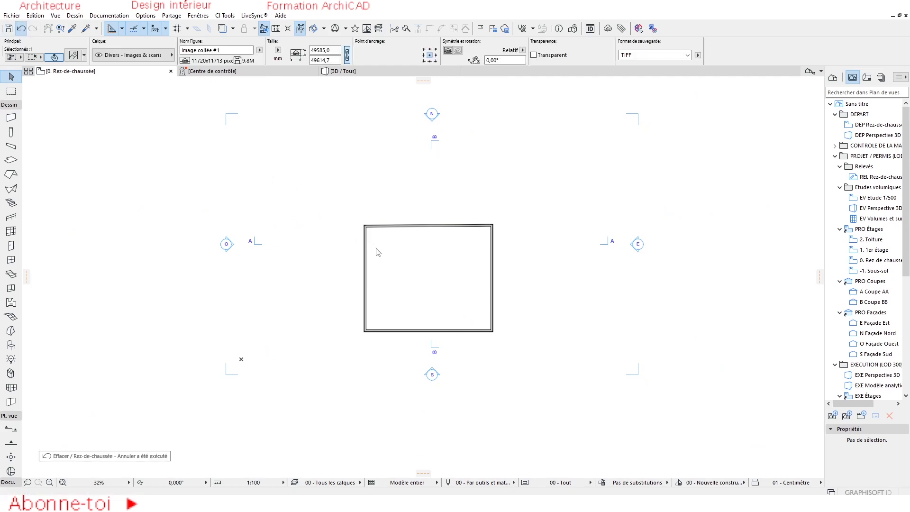
Step: Check which layer the survey image is assigned to and clear the selection
scroll(393, 247, "down", 3)
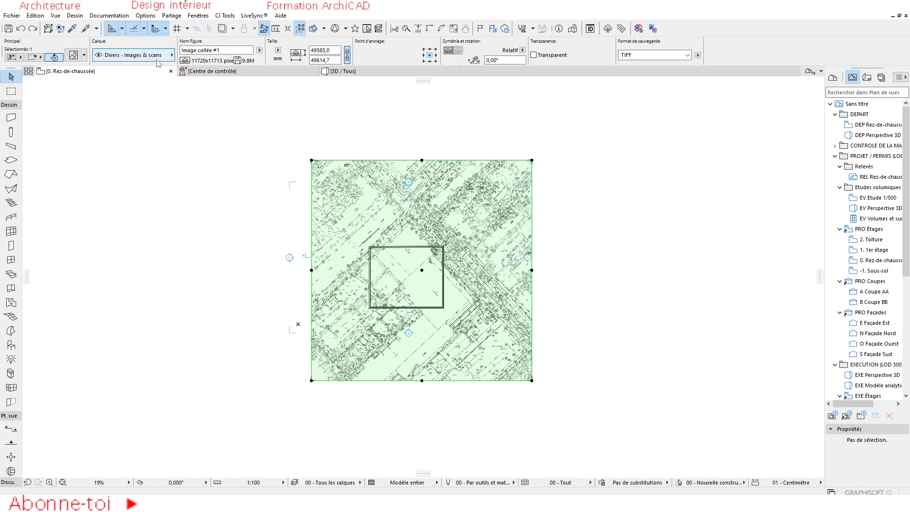
scroll(382, 227, "up", 2)
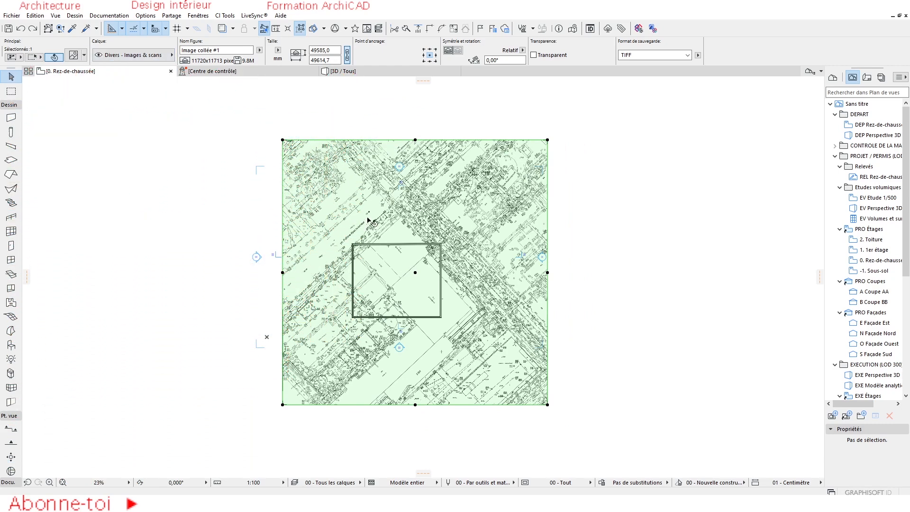
scroll(382, 287, "up", 4)
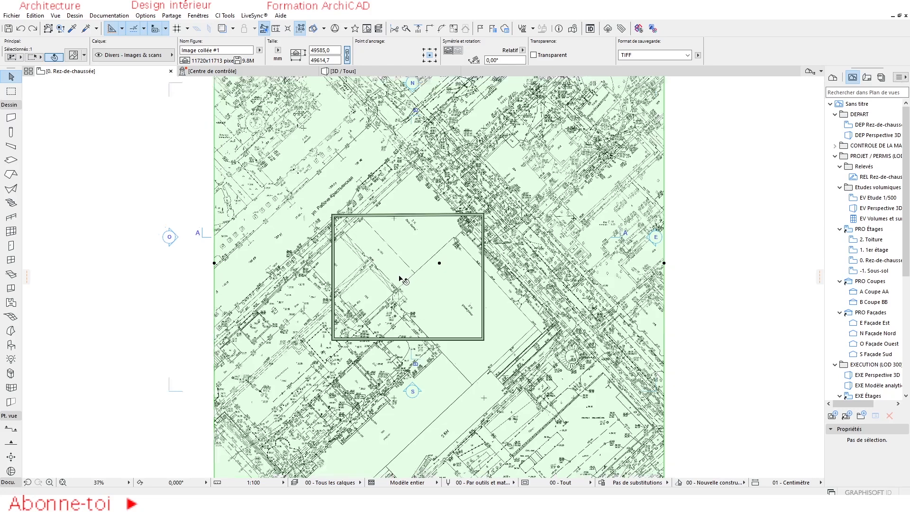
scroll(371, 261, "down", 4)
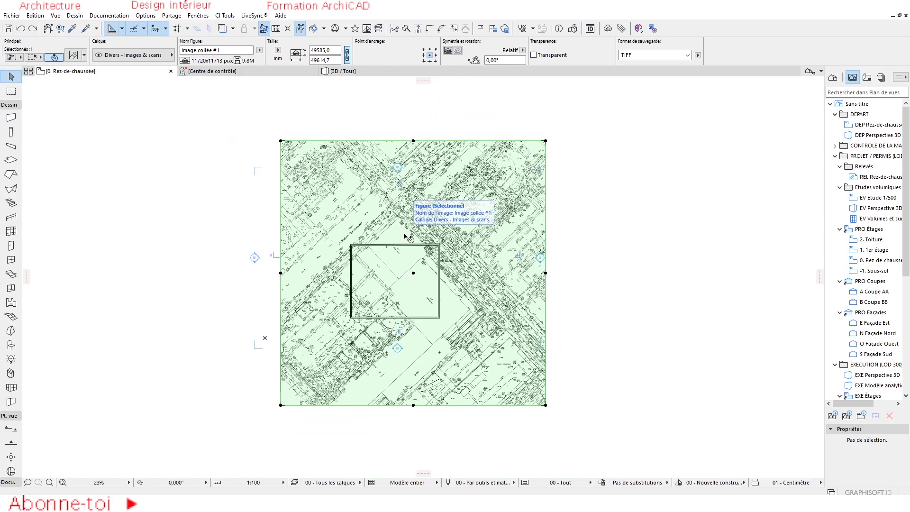
key("Escape")
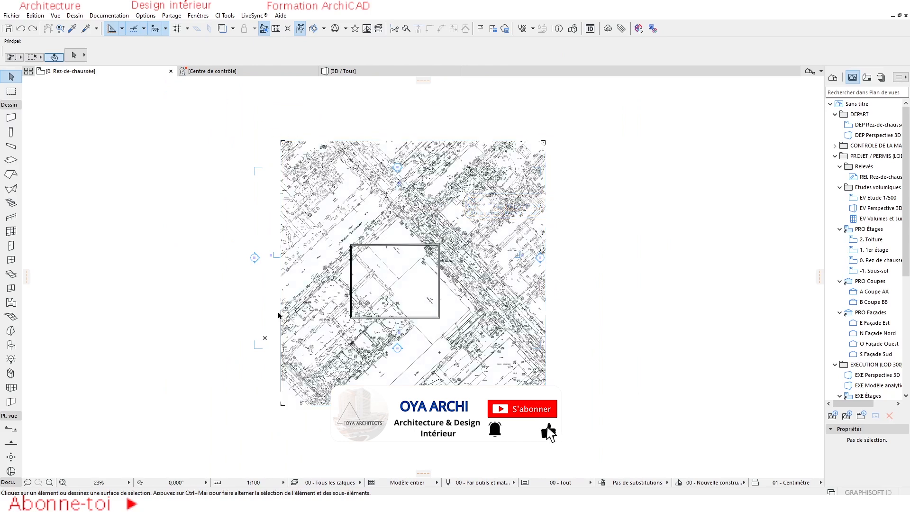
Step: Open the model view layer settings and filter the layer list by "sca"
left_click(110, 15)
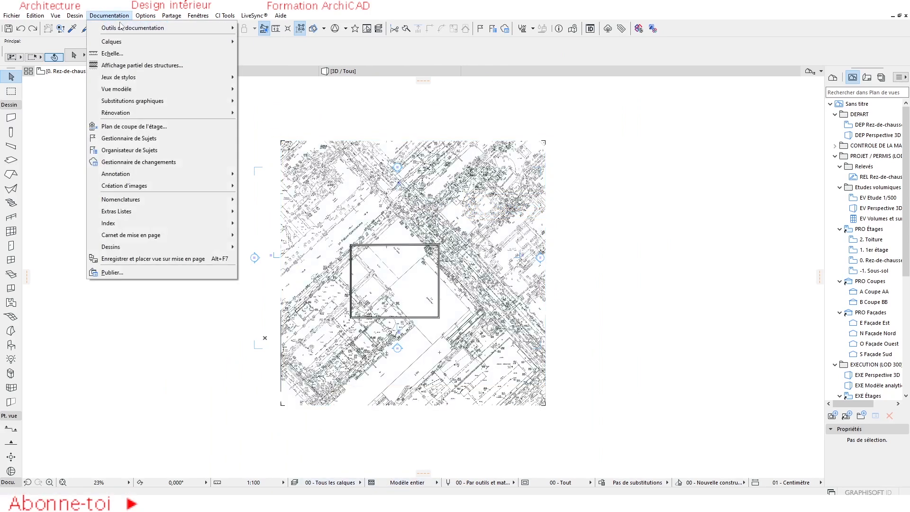
mouse_move(142, 41)
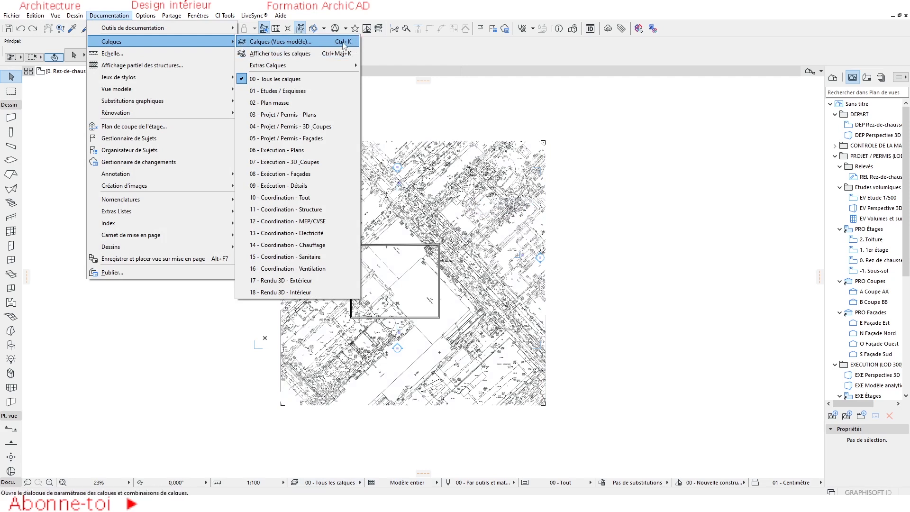
left_click(312, 42)
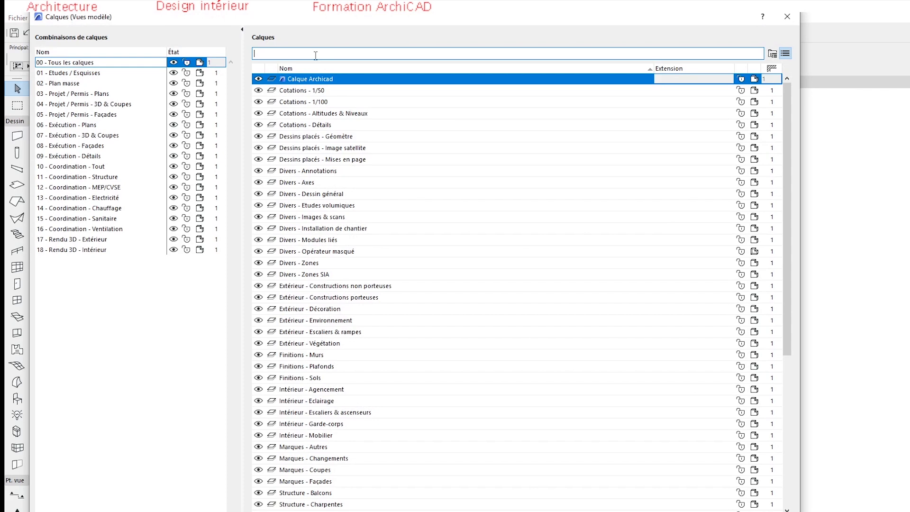
type("vue")
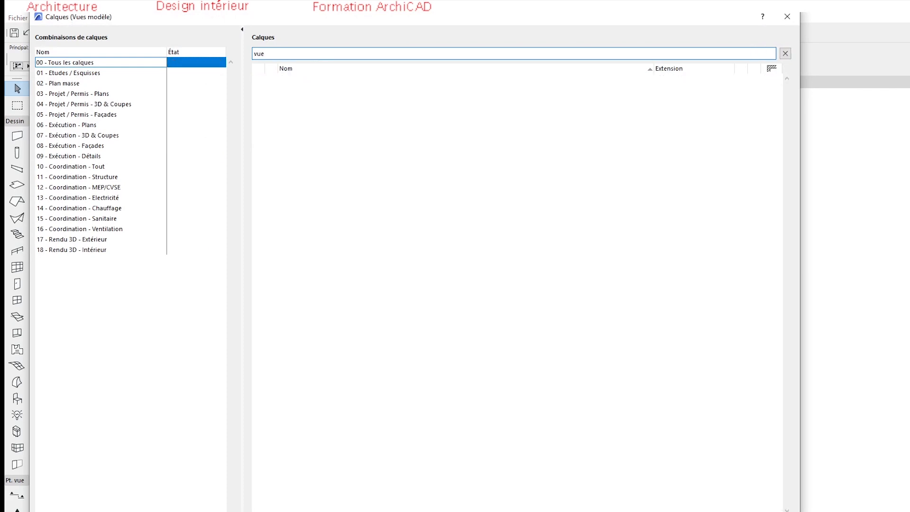
key("BackSpace")
key("BackSpace")
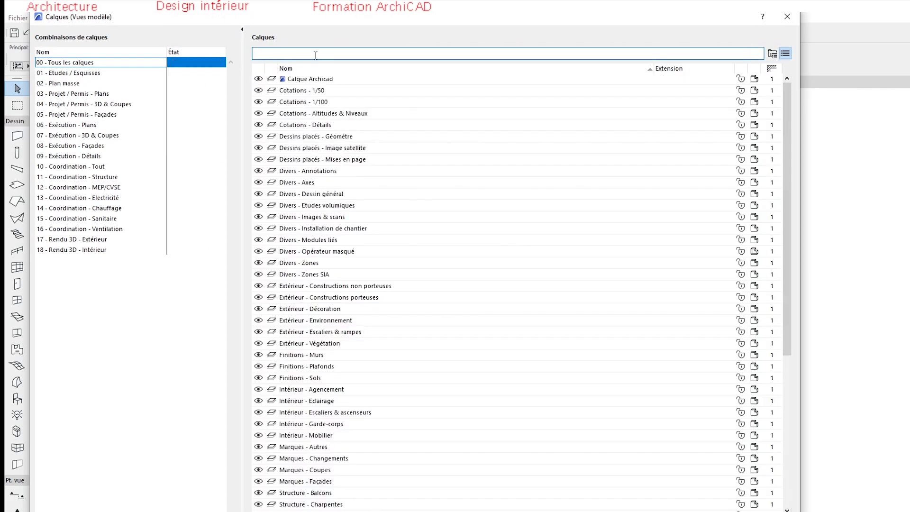
type("sca")
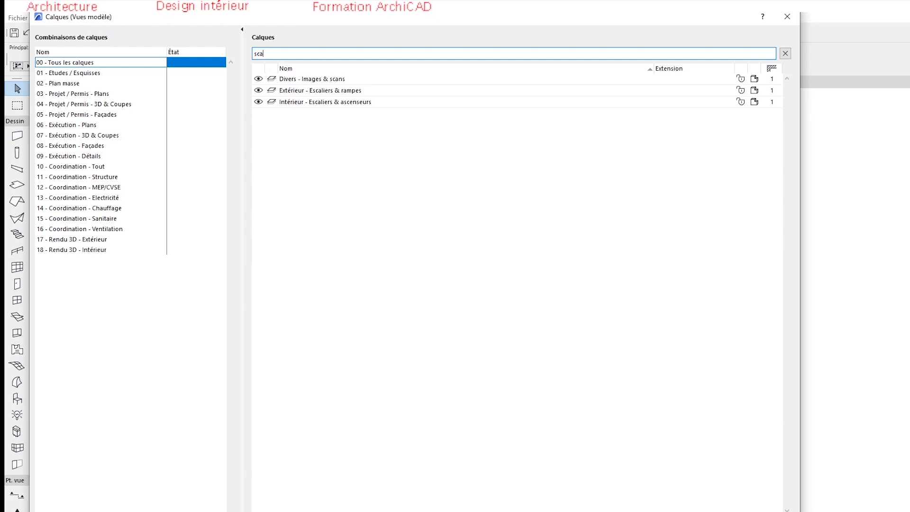
Step: Turn off the visibility of the "Divers - Images & scans" layer and apply the layer settings to the plan
left_click(325, 79)
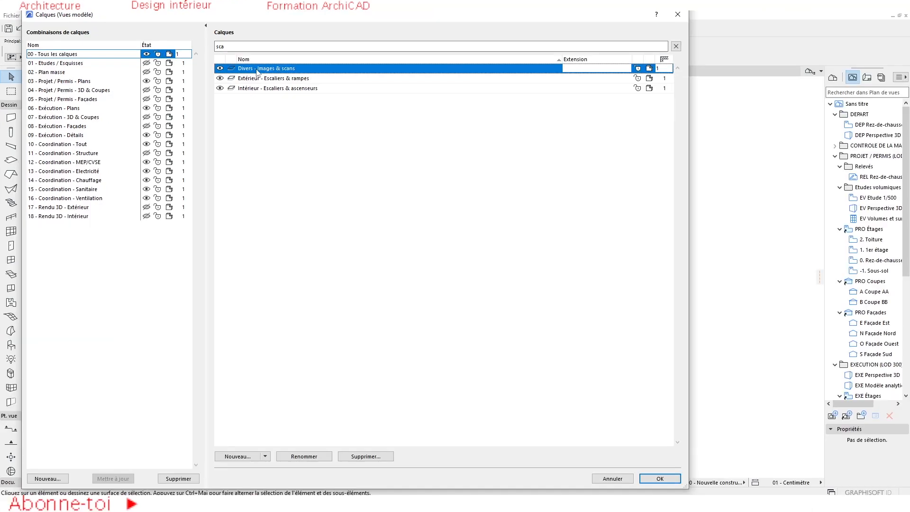
left_click(220, 68)
left_click(126, 479)
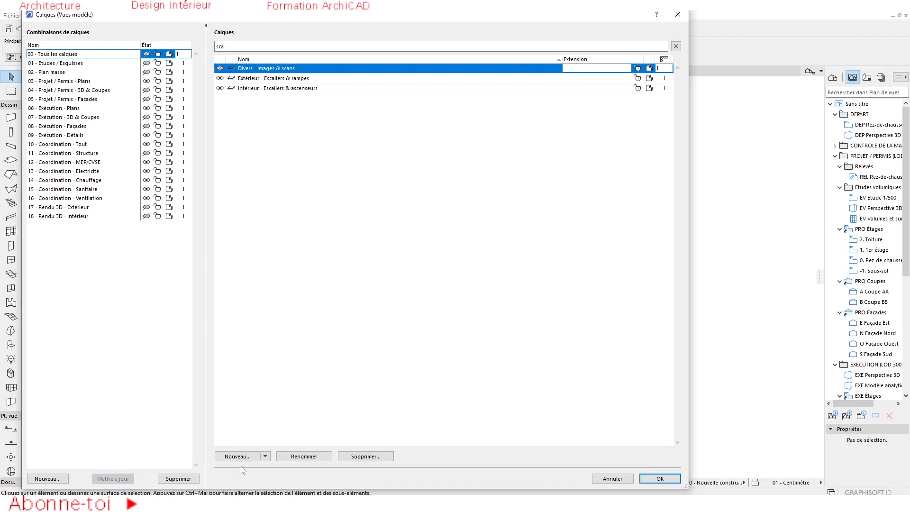
left_click(638, 479)
scroll(342, 302, "up", 4)
scroll(401, 251, "down", 2)
scroll(396, 296, "up", 4)
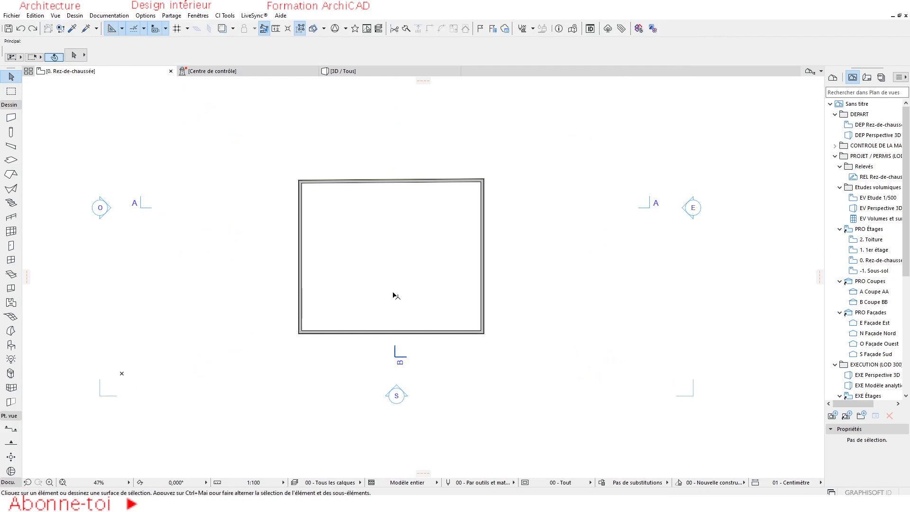
scroll(441, 265, "down", 2)
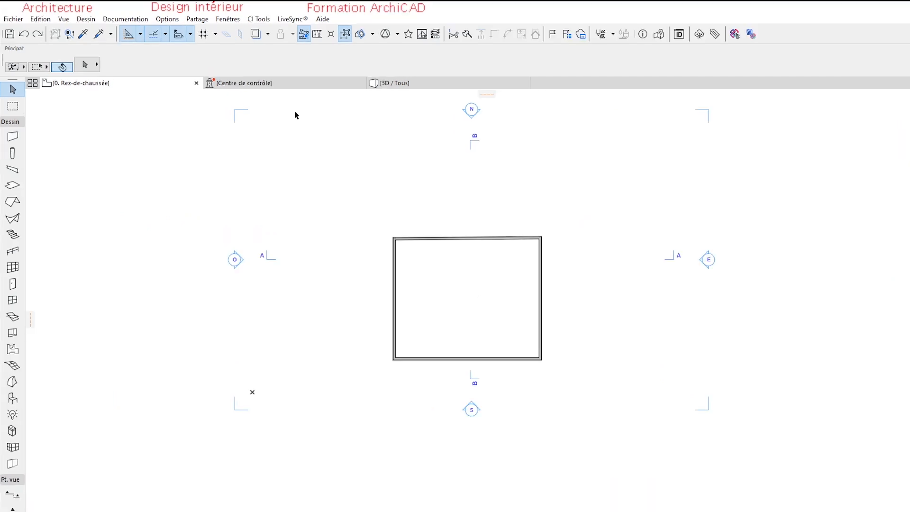
Step: Filter the model view layers by "scan", turn on the "Divers - Images & scans" layer and apply the change to the plan
left_click(117, 17)
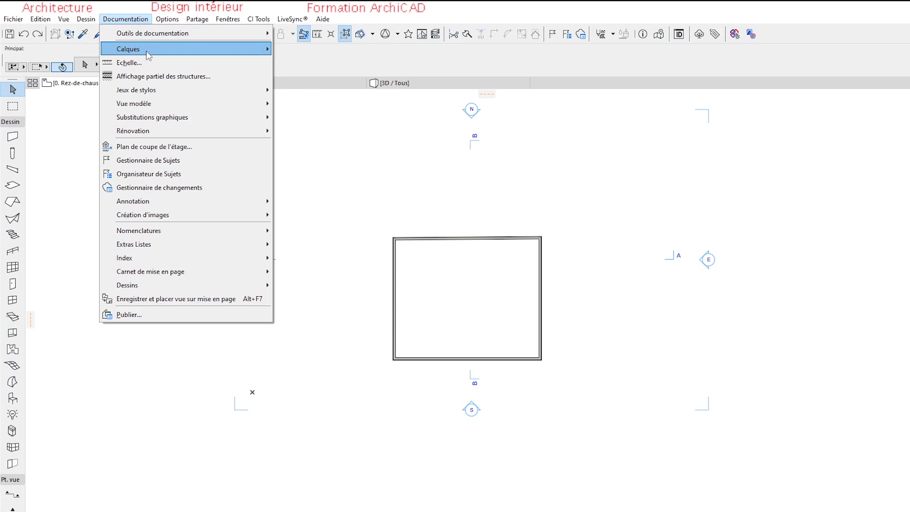
mouse_move(148, 54)
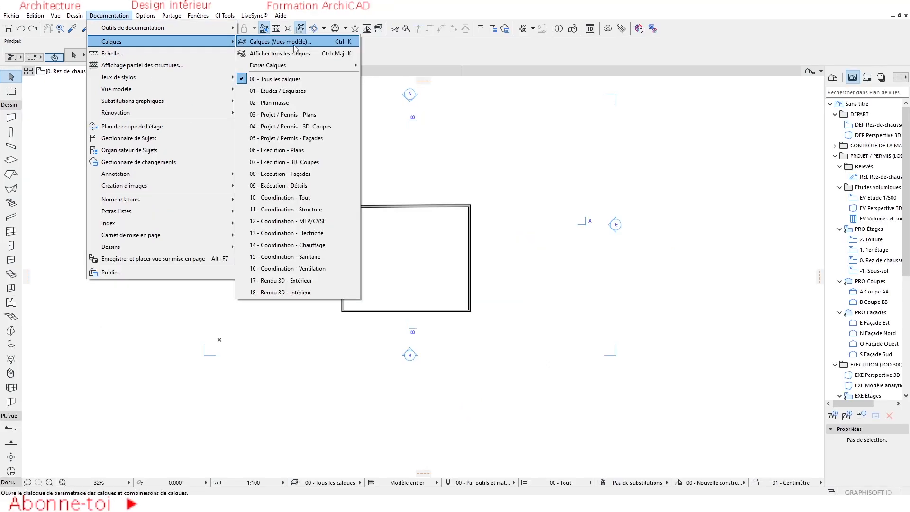
left_click(322, 49)
type("scan")
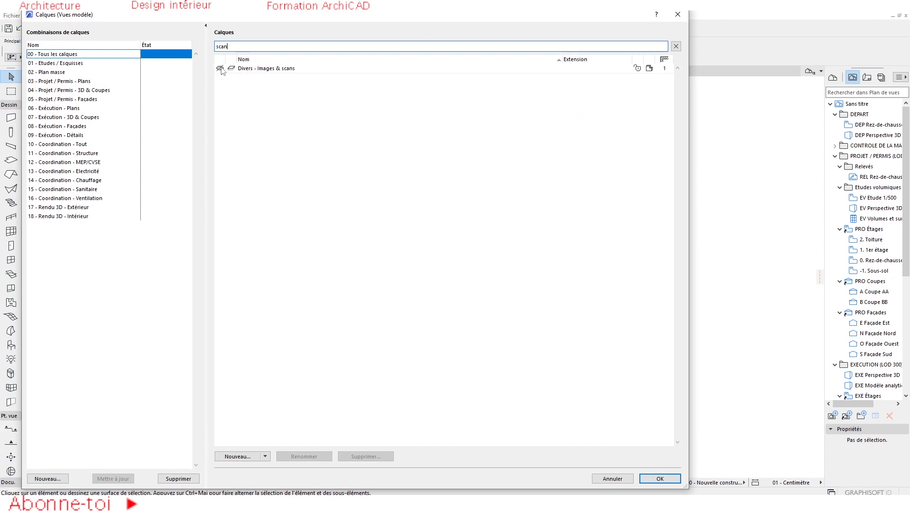
left_click(220, 68)
left_click(651, 482)
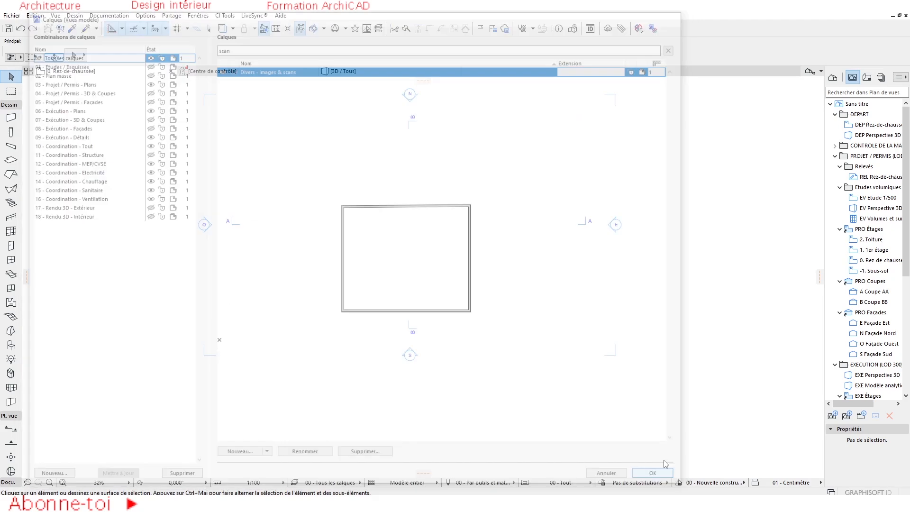
Step: Examine the survey image behind the ground floor walls and clear any selection
scroll(535, 292, "down", 3)
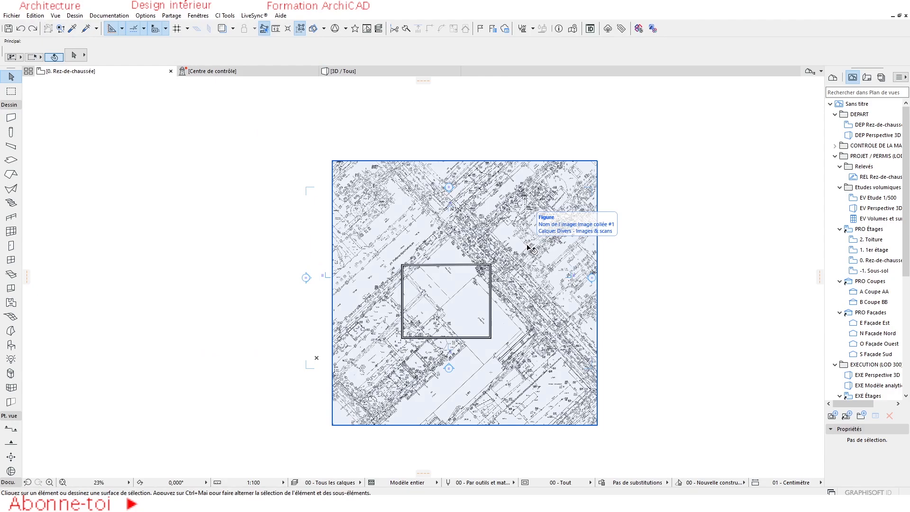
scroll(537, 302, "up", 2)
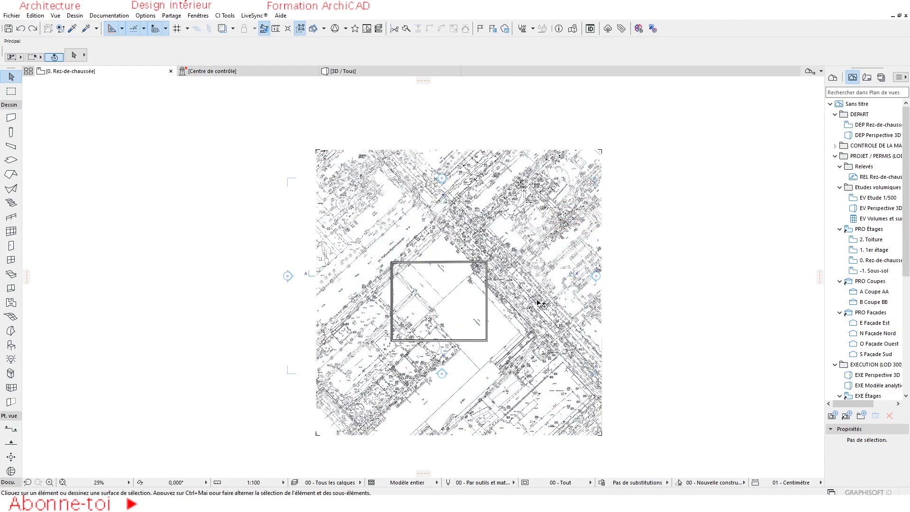
scroll(488, 282, "down", 2)
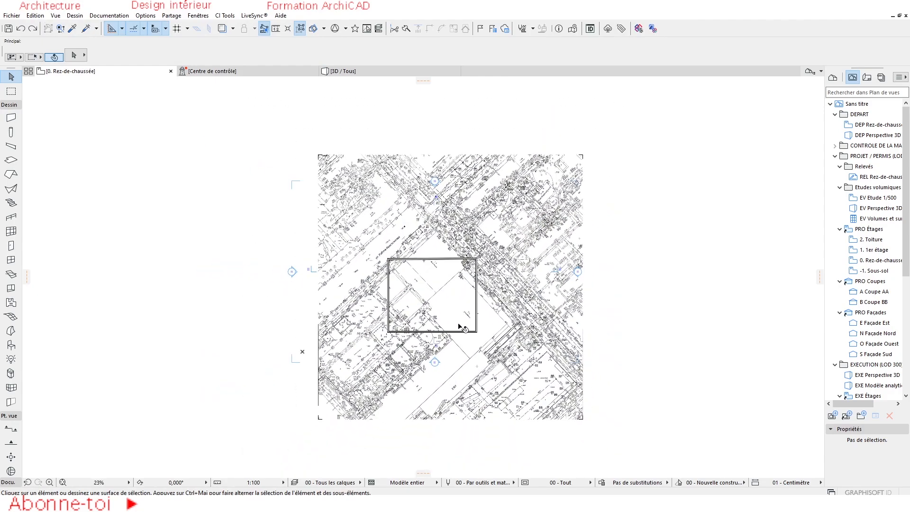
scroll(457, 322, "up", 5)
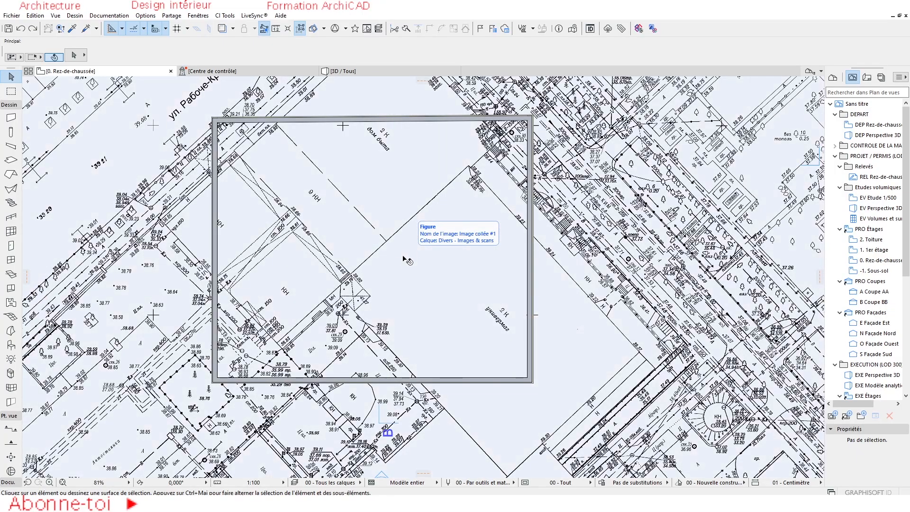
scroll(403, 258, "down", 6)
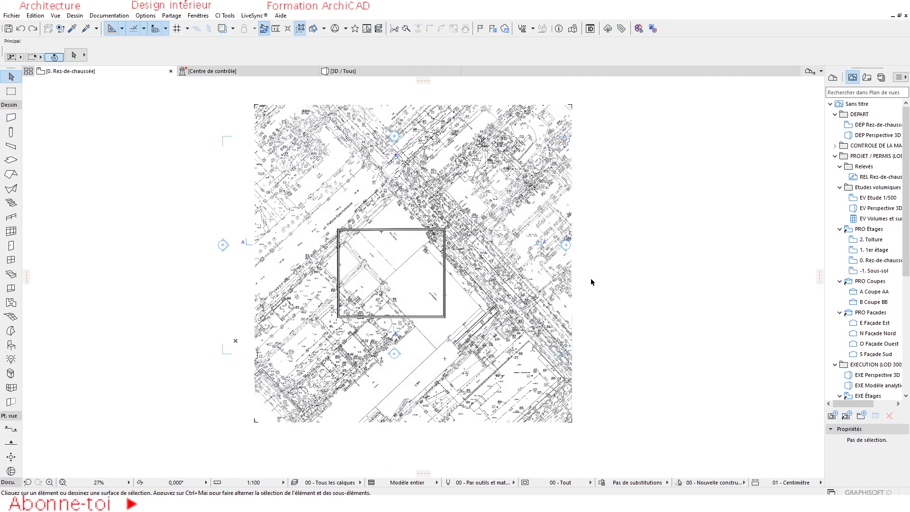
scroll(545, 280, "down", 2)
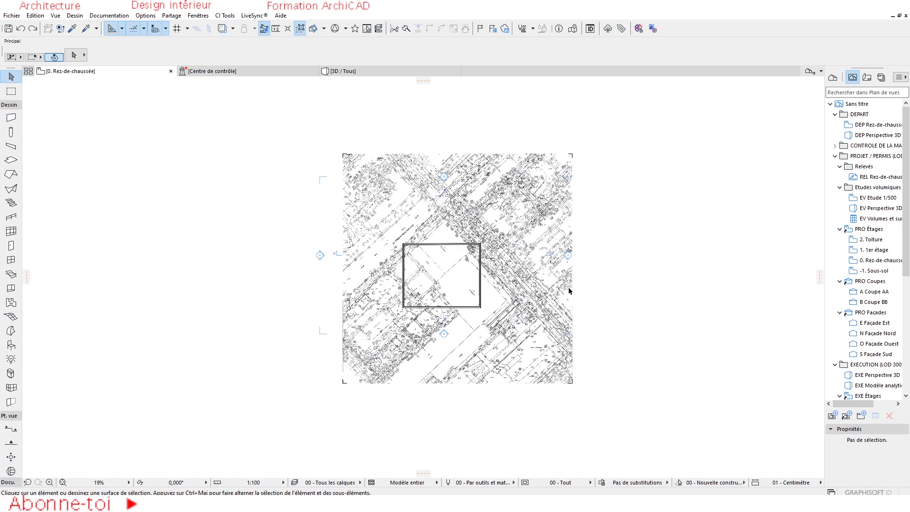
left_click(590, 228)
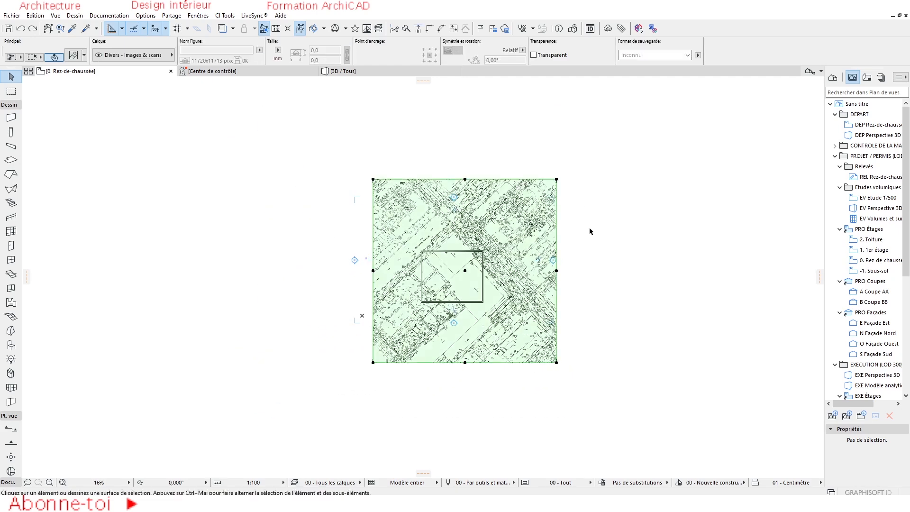
Step: Filter the model view layers by "scan", turn off the "Divers - Images & scans" layer and apply the change to the plan
left_click(109, 16)
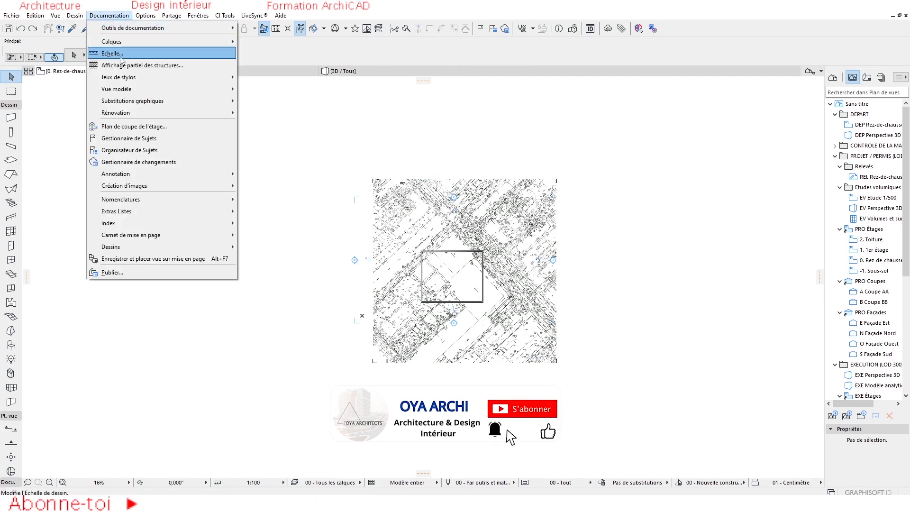
mouse_move(166, 41)
left_click(307, 44)
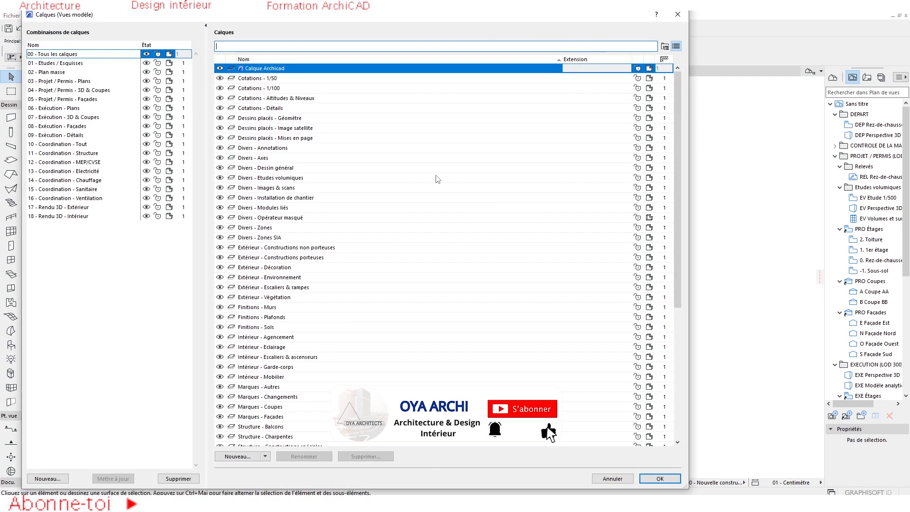
left_click(266, 45)
type("scan")
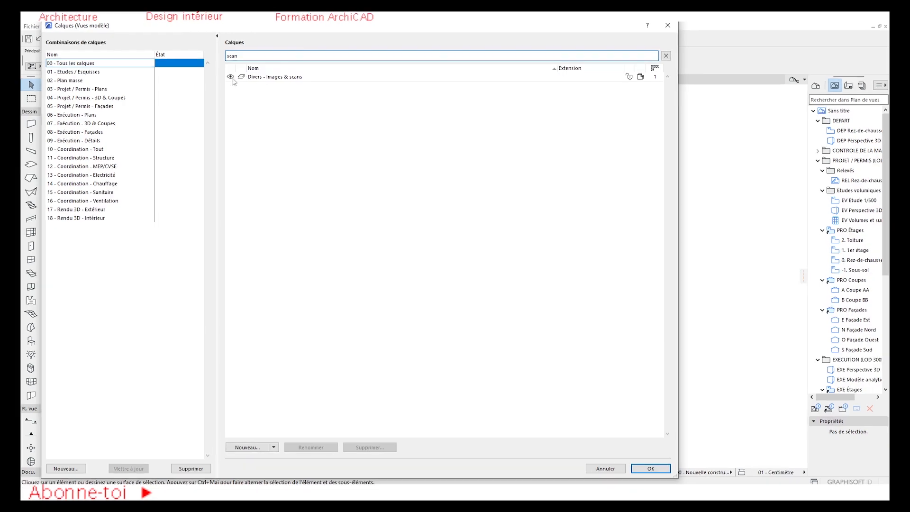
left_click(237, 70)
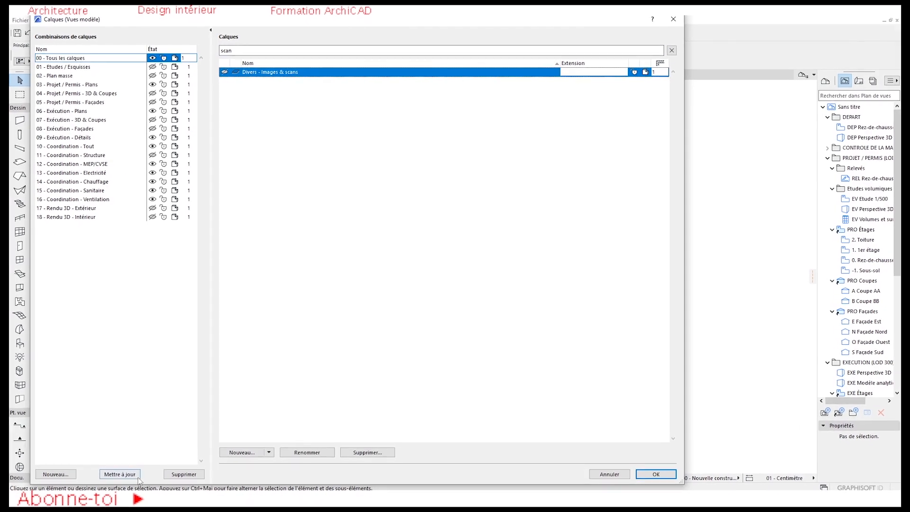
key("Return")
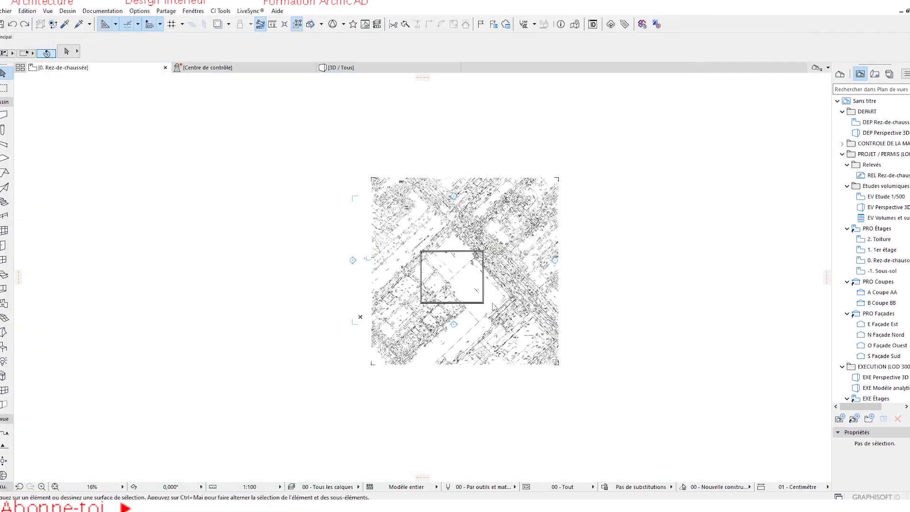
Step: Inspect the ground floor wall outline without the survey image and select its north wall
scroll(445, 274, "up", 5)
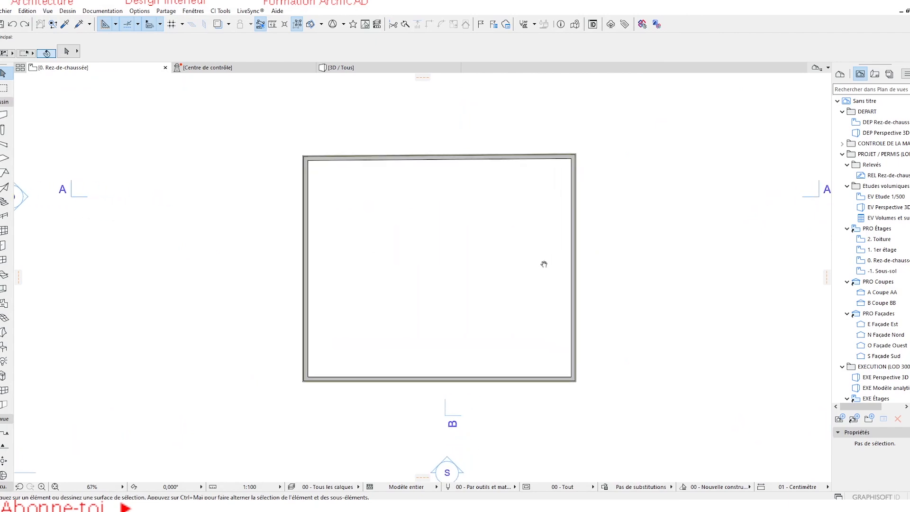
scroll(529, 258, "down", 5)
scroll(545, 241, "up", 3)
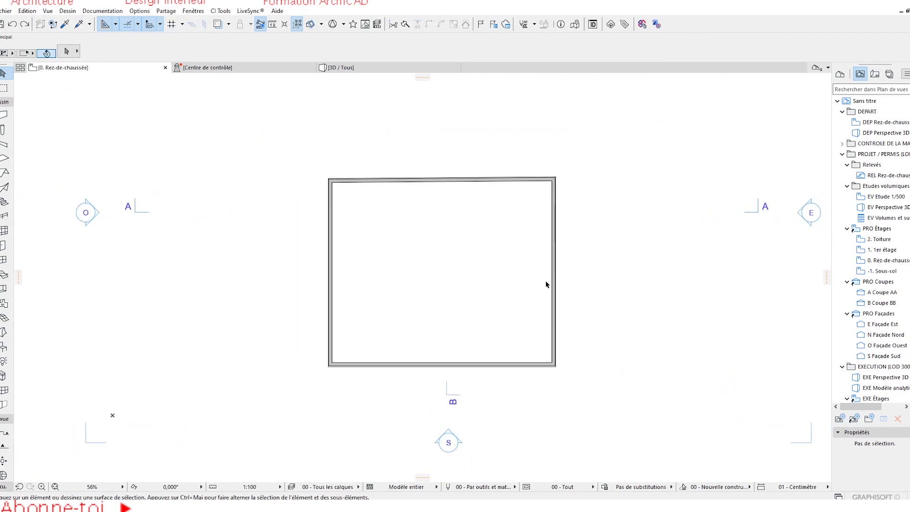
left_click(437, 185)
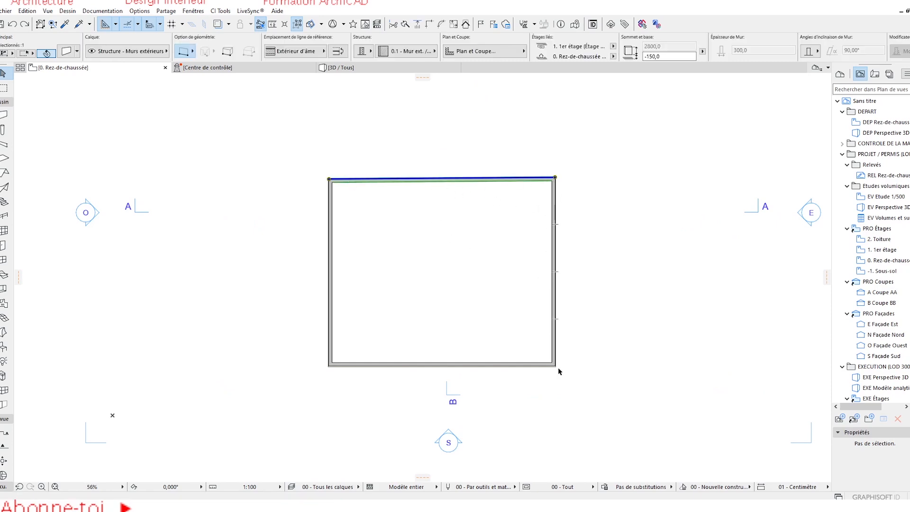
middle_click_drag(504, 242, 490, 254)
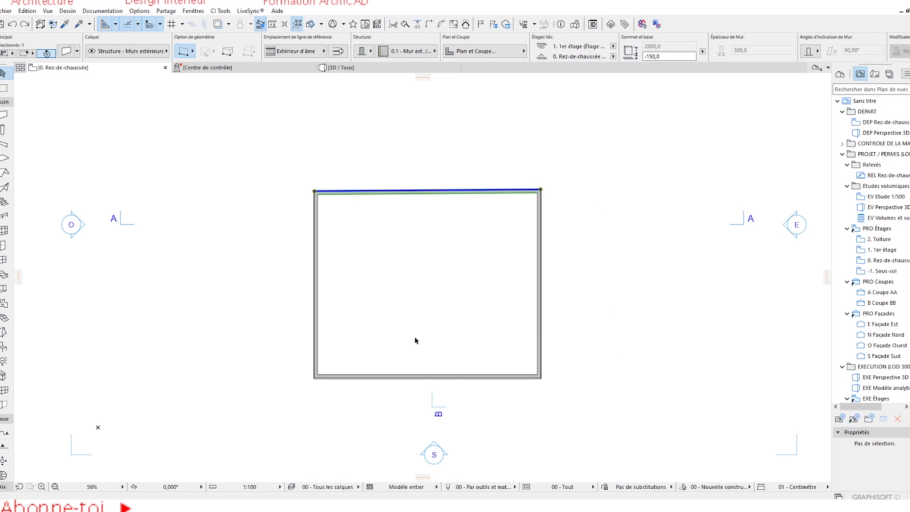
scroll(545, 334, "up", 1)
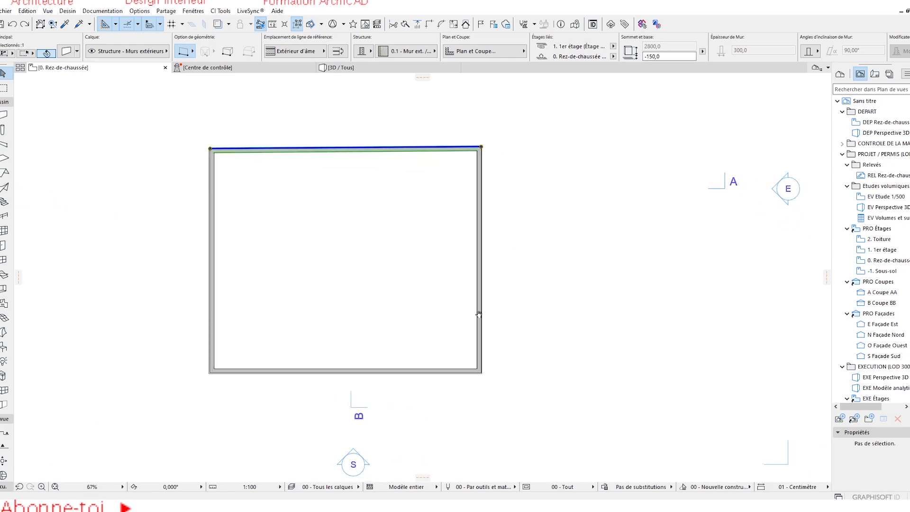
Step: Move the building's east exterior wall horizontally outward by about 9000 mm
left_click(480, 175)
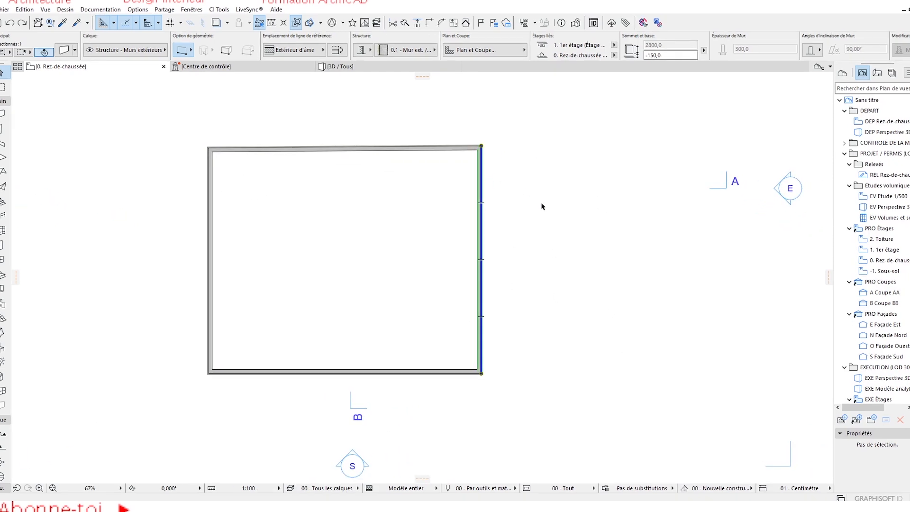
left_click(481, 203)
key("Escape")
left_click(481, 146)
left_click(512, 422)
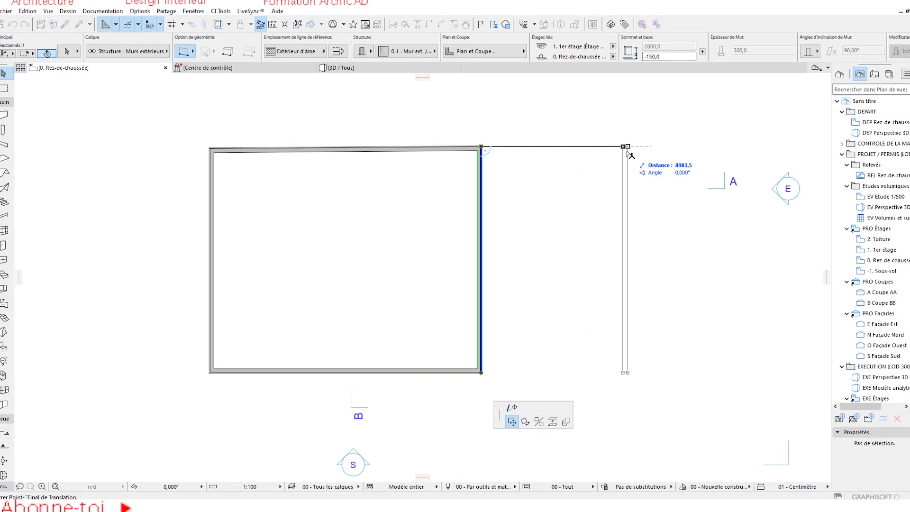
left_click(627, 150)
Step: Extend the north and south walls to meet the displaced east wall with Intersect, and clear the selection
left_click(481, 150, "shift")
left_click(482, 372, "shift")
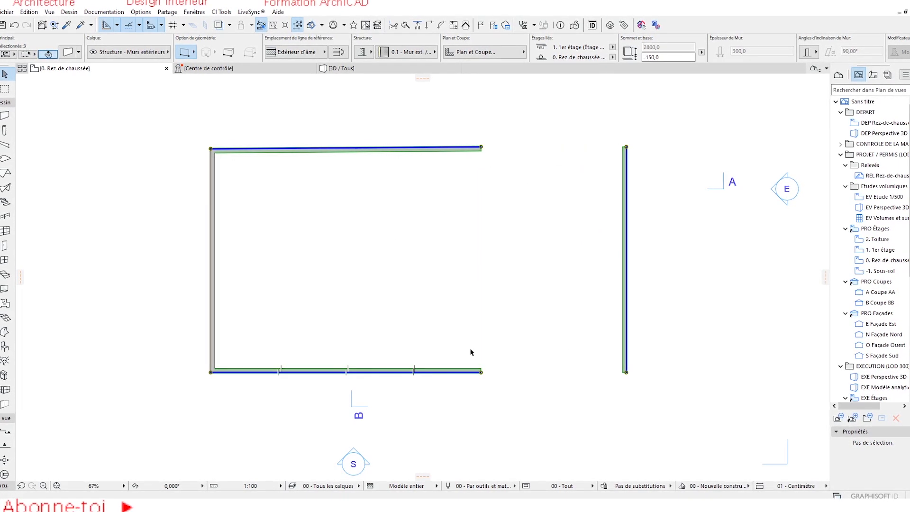
left_click(429, 25)
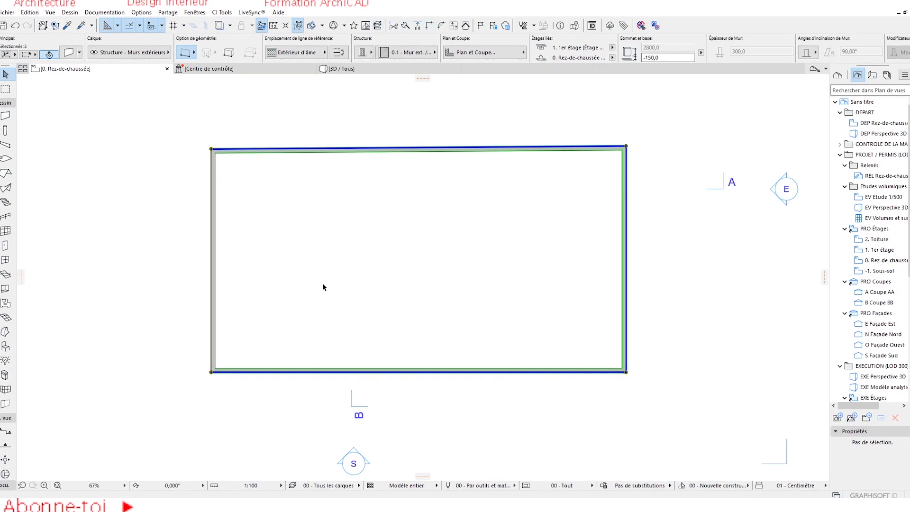
left_click(484, 252)
scroll(478, 264, "down", 3)
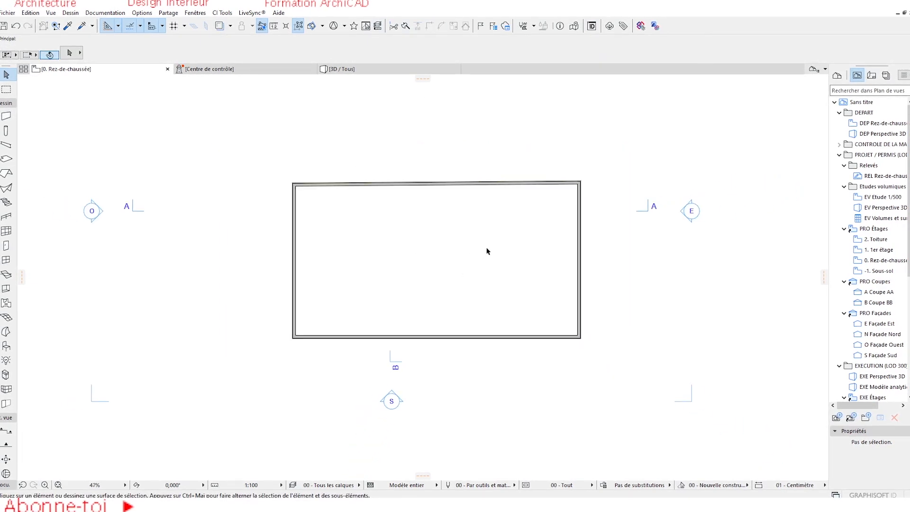
Step: Undo the wall intersection and the east wall's displacement, and clear the selection
left_click(17, 27)
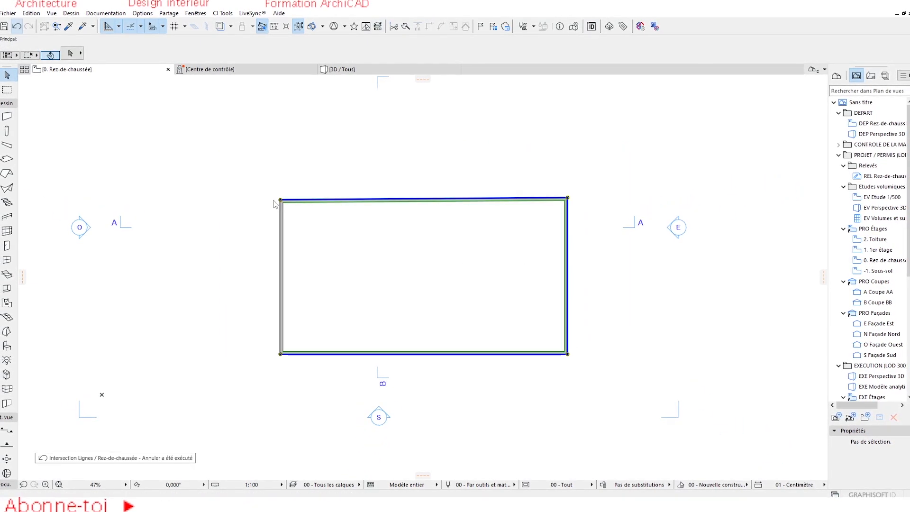
key("ctrl+z")
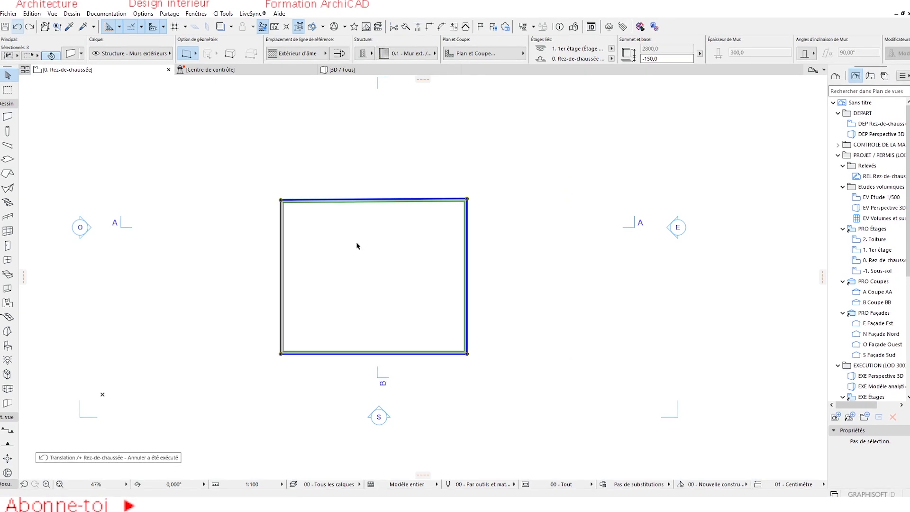
key("Escape")
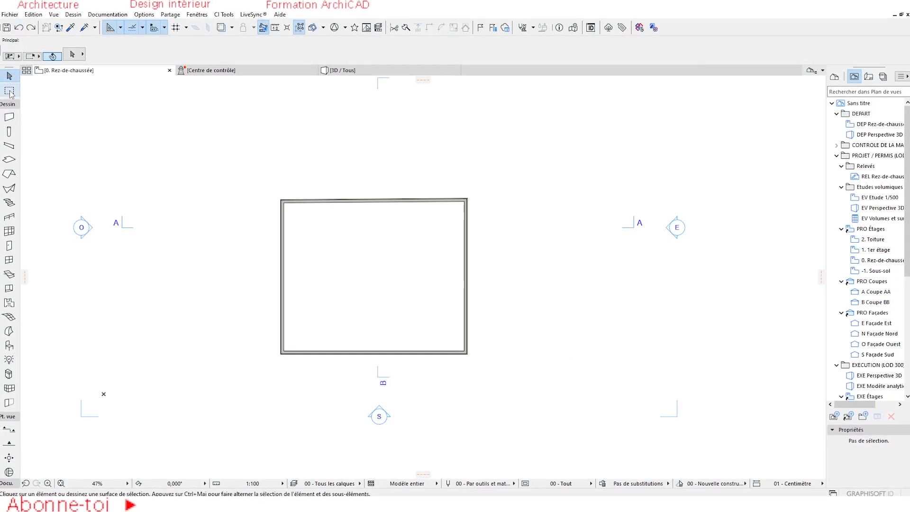
Step: Enclose the building's east end in a marquee and stretch the walls horizontally outward by about 8200 mm from the southeast corner
left_click(10, 91)
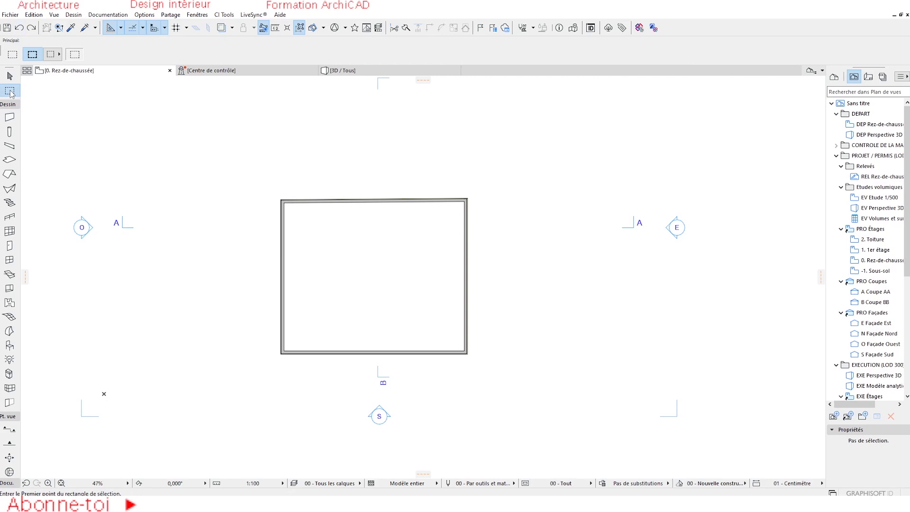
left_click(433, 180)
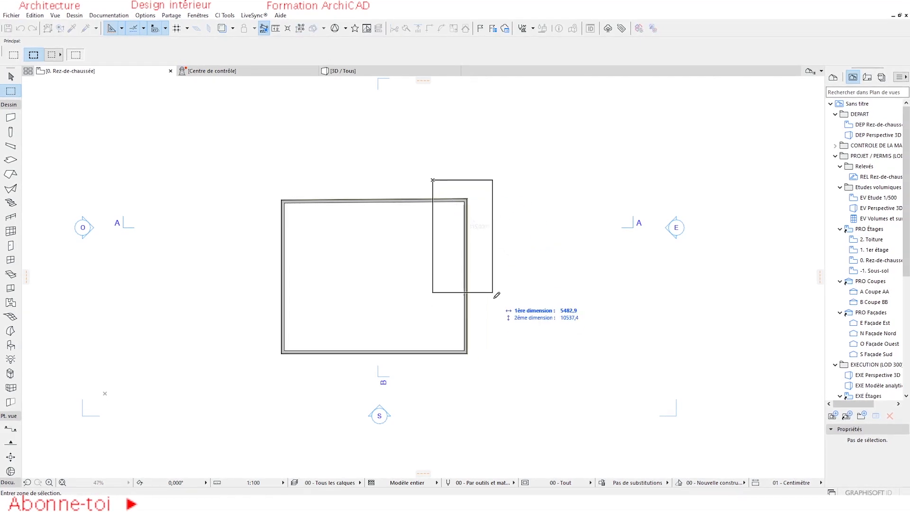
left_click(504, 384)
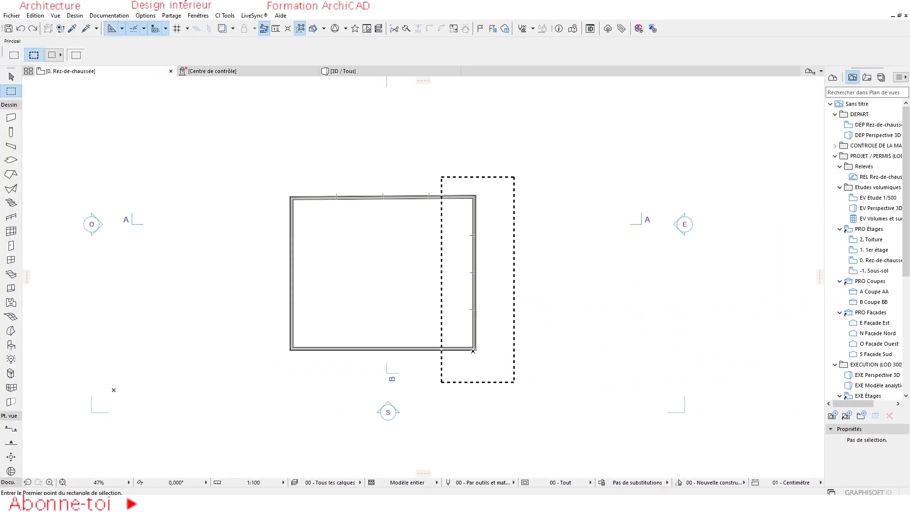
key("Escape")
scroll(475, 325, "up", 4)
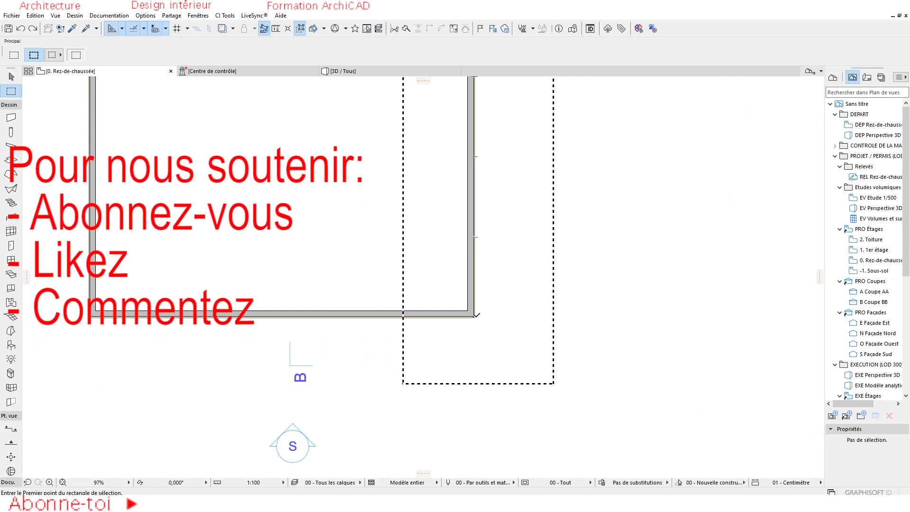
left_click(473, 316)
scroll(474, 317, "down", 3)
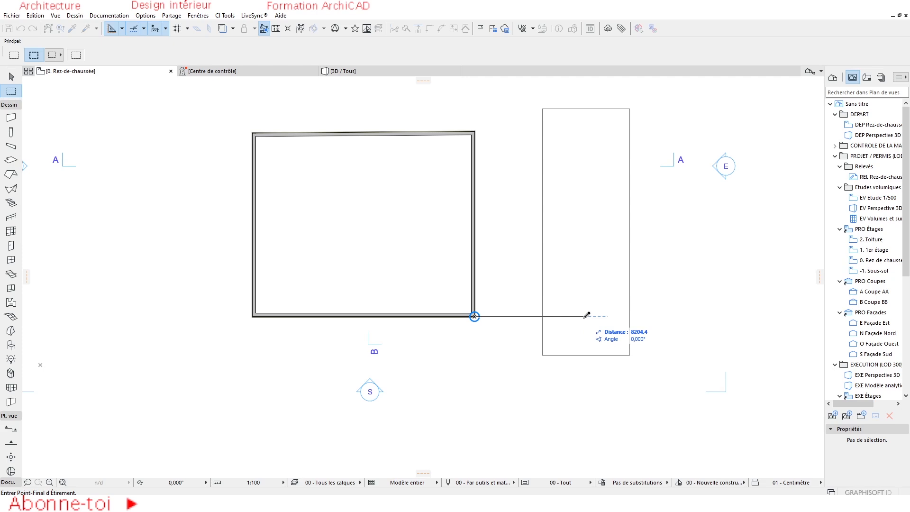
left_click(586, 317)
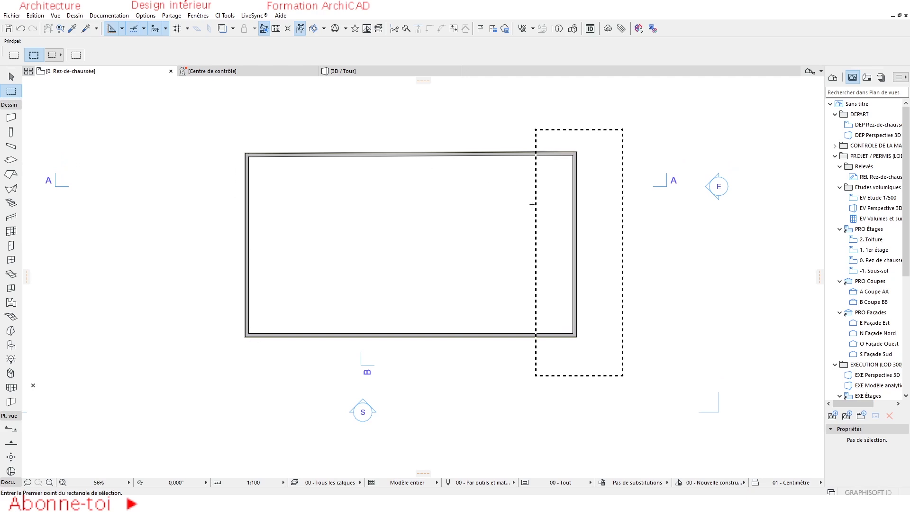
scroll(508, 300, "down", 4)
scroll(475, 290, "up", 2)
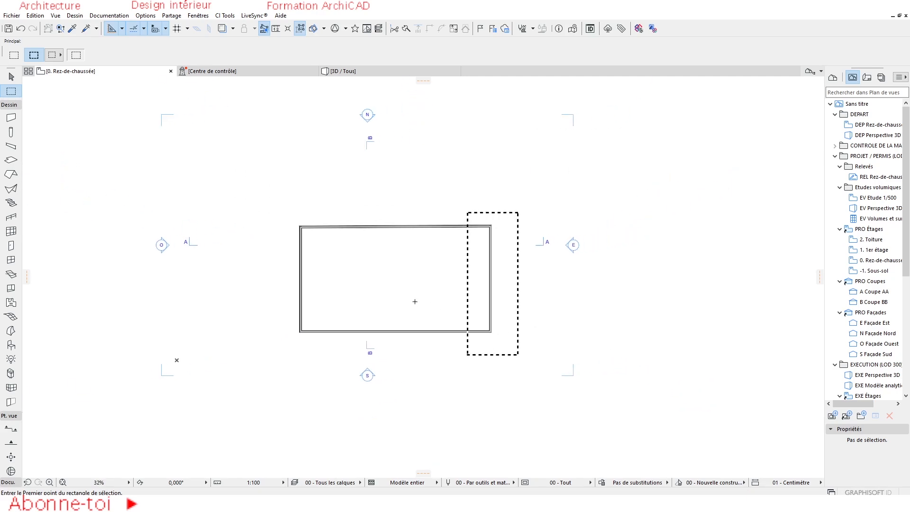
scroll(477, 309, "up", 1)
scroll(493, 209, "up", 3)
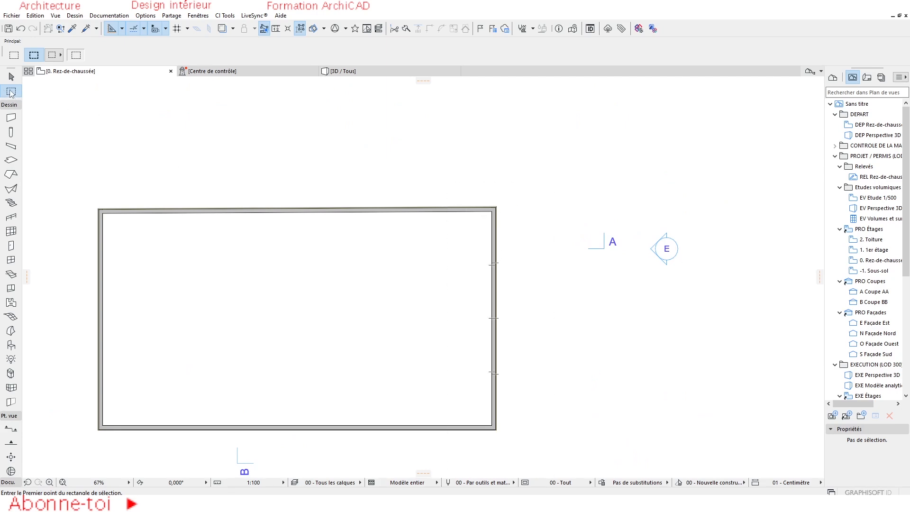
left_click(429, 187)
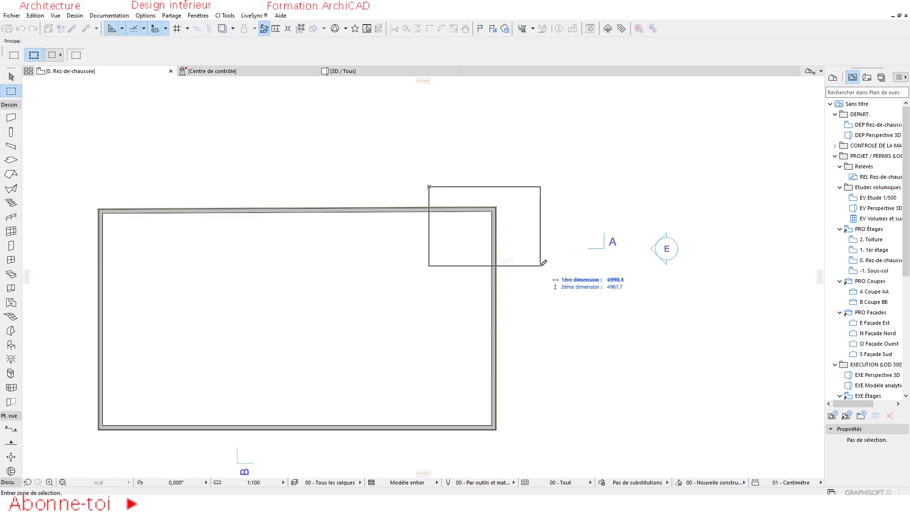
left_click(541, 266)
key("ctrl+h")
left_click(496, 203)
scroll(496, 199, "down", 5)
middle_click_drag(496, 199, 496, 221)
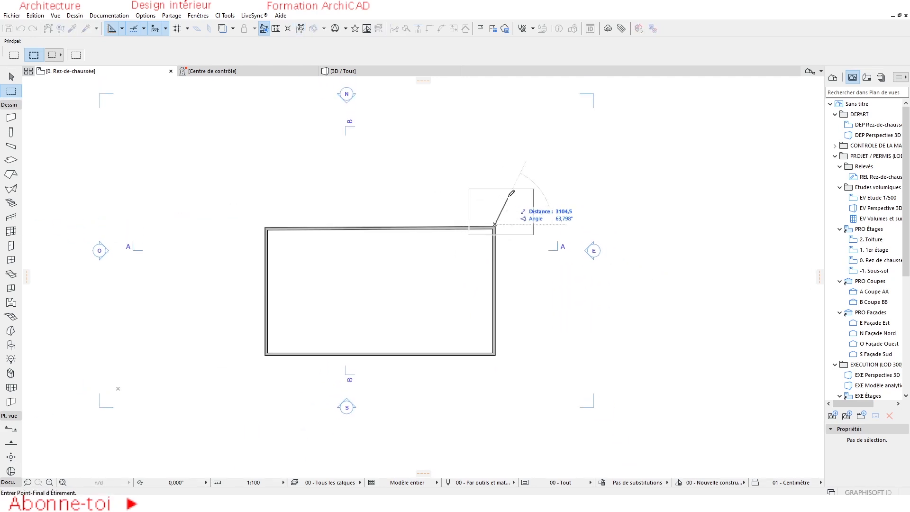
key("Escape")
key("Escape")
scroll(494, 224, "up", 1)
scroll(494, 224, "up", 5)
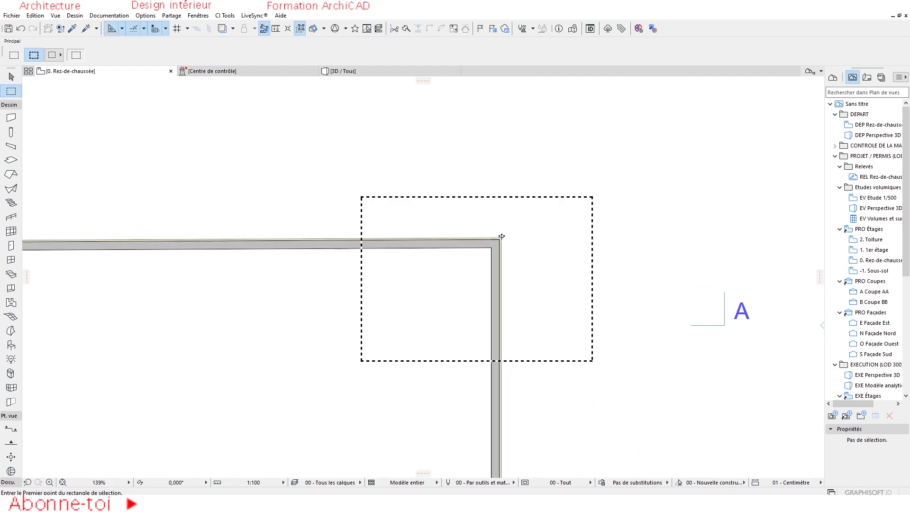
key("Escape")
left_click(501, 237)
key("Escape")
key("Escape")
Step: Enclose only the building's northeast corner in a marquee and stretch that corner well to the north and slightly east, slanting the adjoining walls
left_click(11, 76)
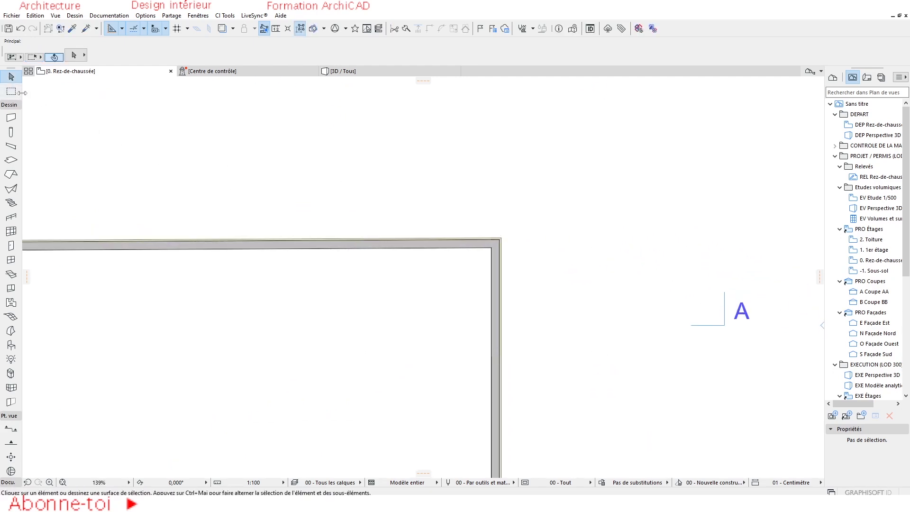
left_click(18, 91)
left_click(407, 204)
left_click(601, 369)
left_click(502, 234)
scroll(521, 240, "down", 6)
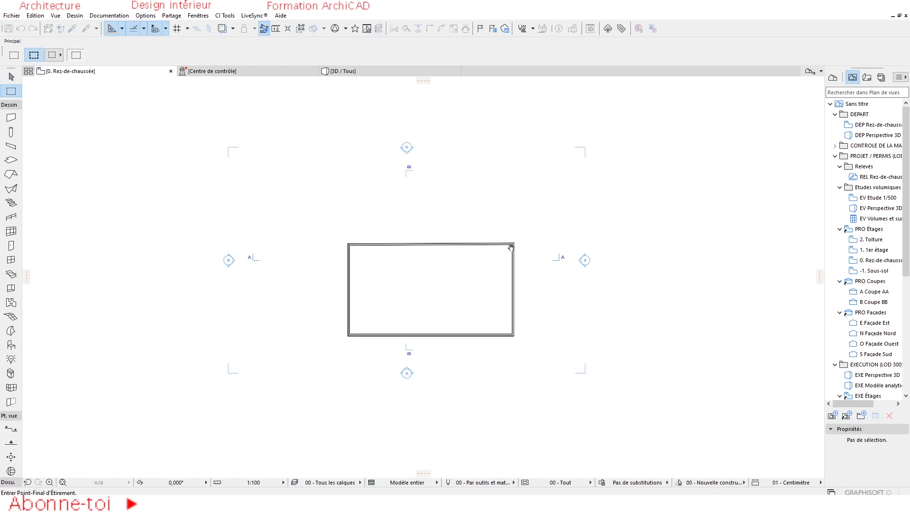
left_click(514, 245)
scroll(521, 284, "up", 2)
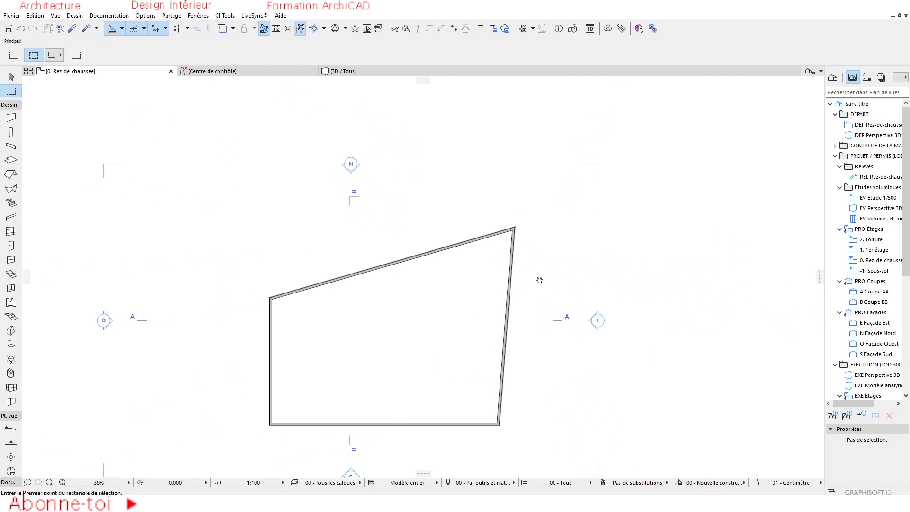
middle_click_drag(539, 280, 591, 250)
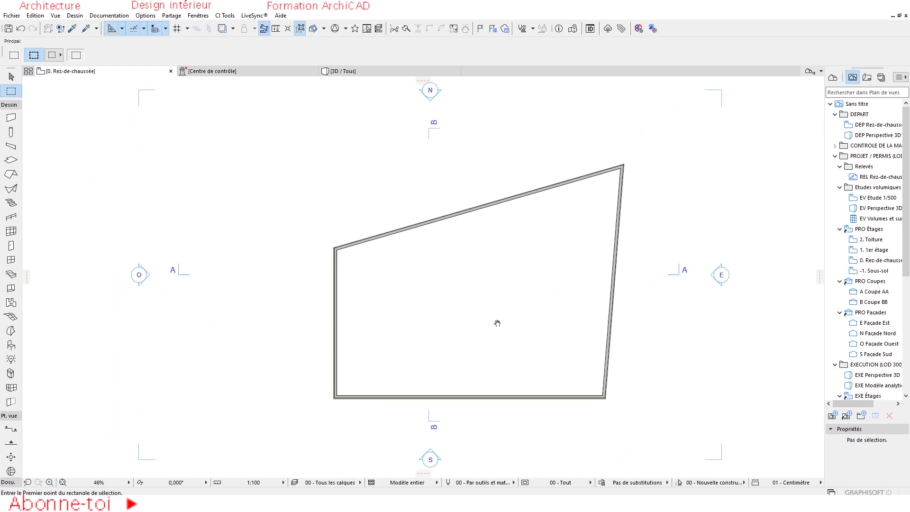
scroll(515, 316, "up", 2)
scroll(514, 316, "down", 2)
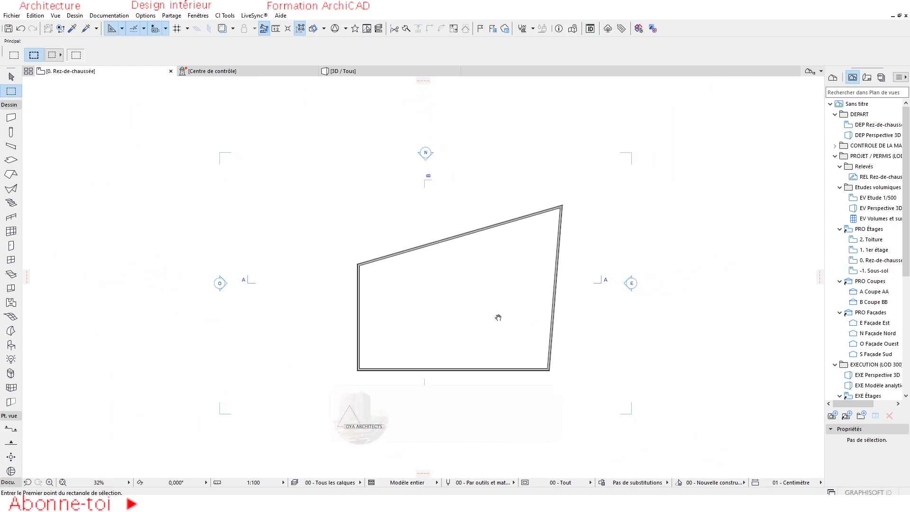
key("Escape")
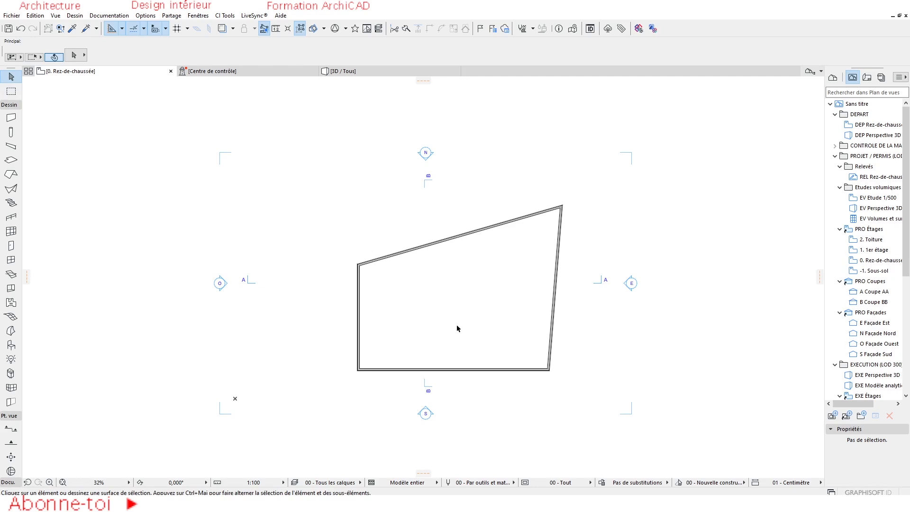
scroll(427, 322, "down", 3)
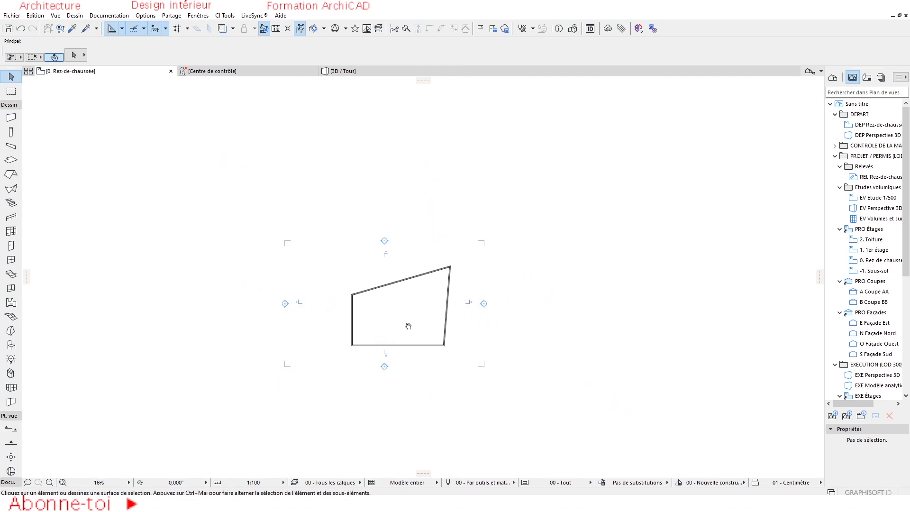
scroll(401, 319, "up", 2)
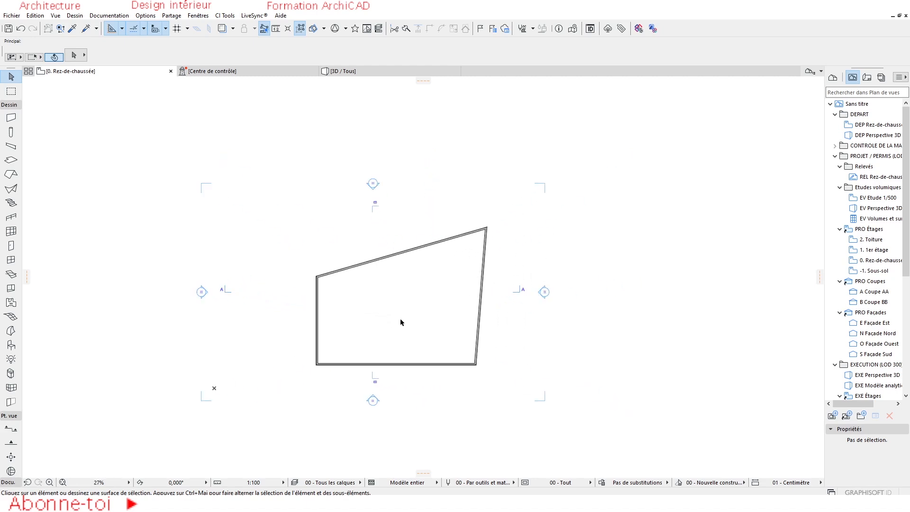